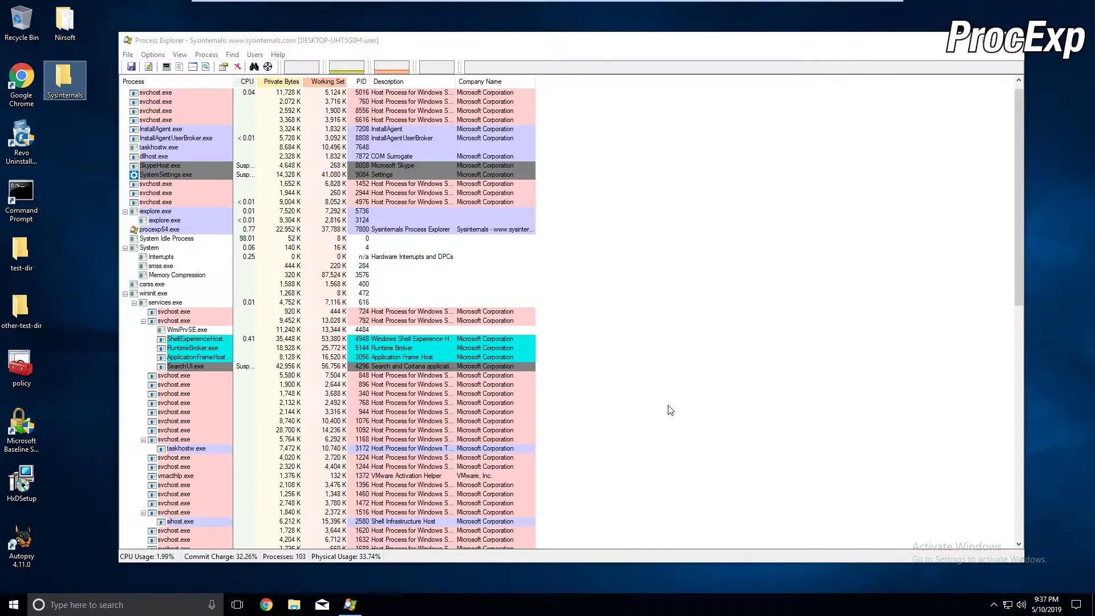
Select the svchost.exe (PID 768) and wininit.exe processes in Process Explorer's tree
{"action": "left_click", "coordinate": [668, 406]}
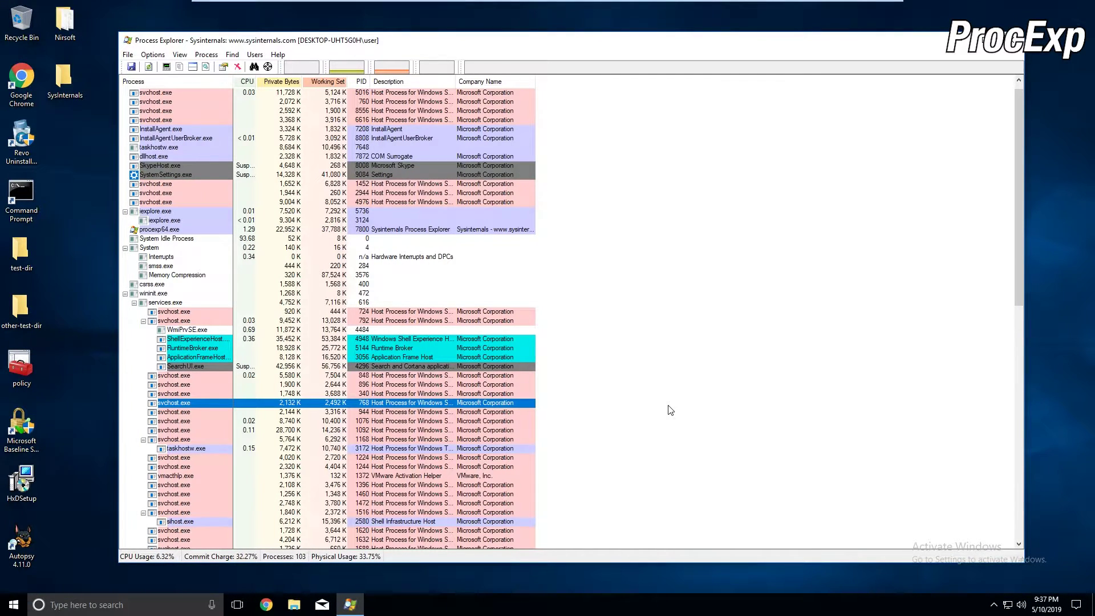
{"action": "left_click", "coordinate": [621, 295]}
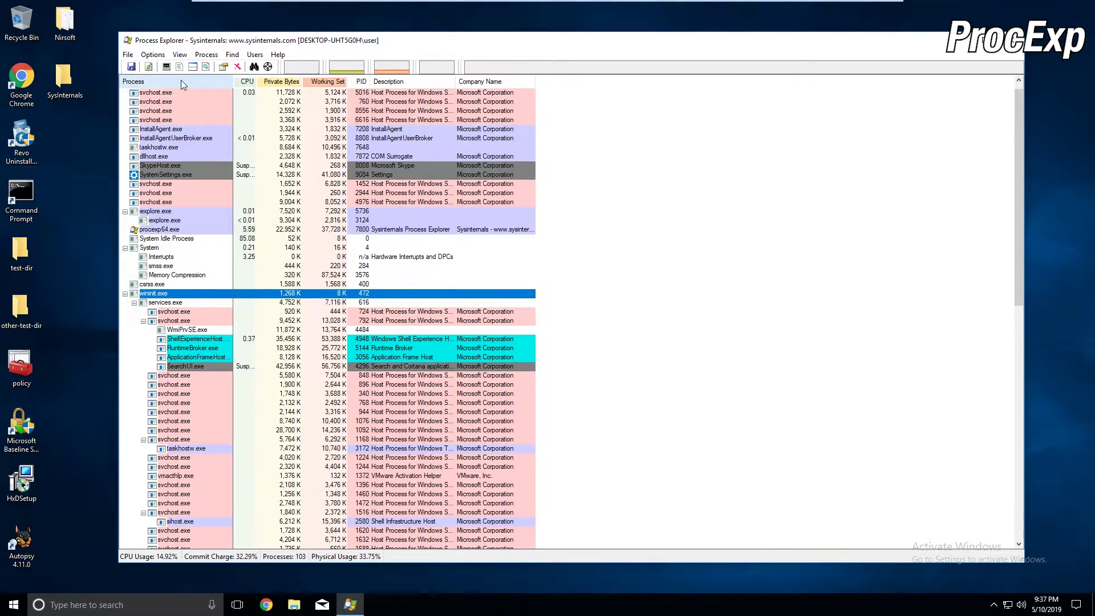
{"action": "mouse_move", "coordinate": [229, 103]}
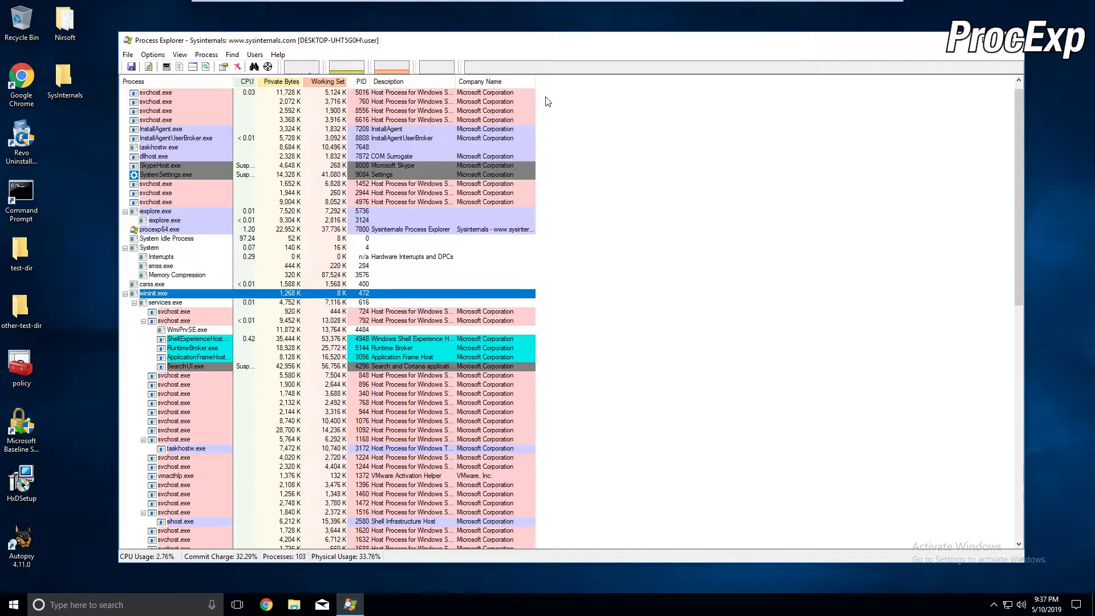
Close Select Columns without changes and dismiss a process's context menu
{"action": "left_click", "coordinate": [560, 86]}
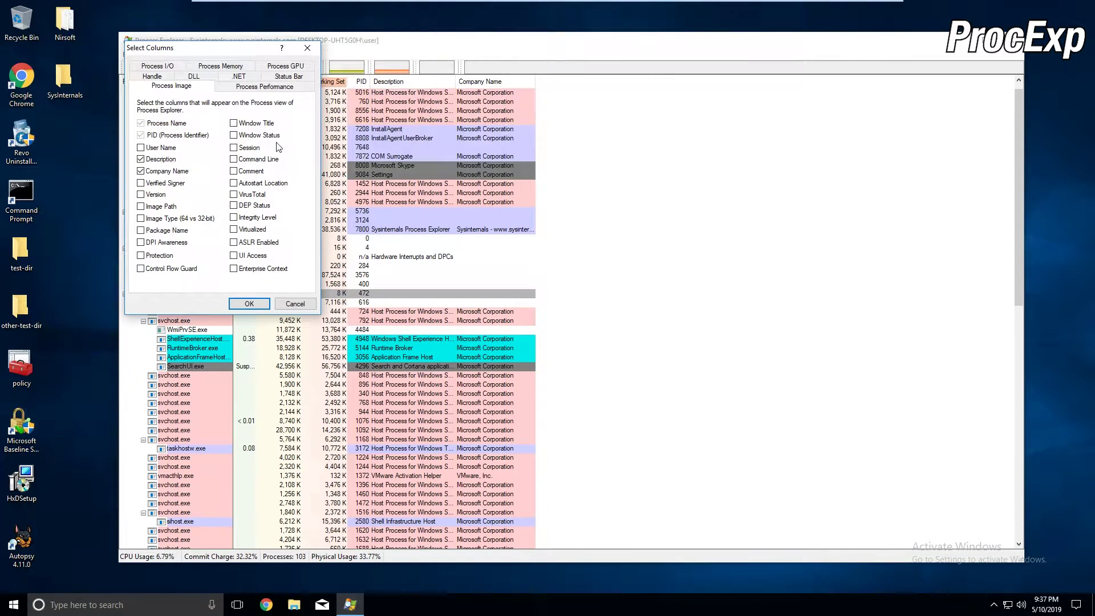
{"action": "left_click", "coordinate": [307, 48]}
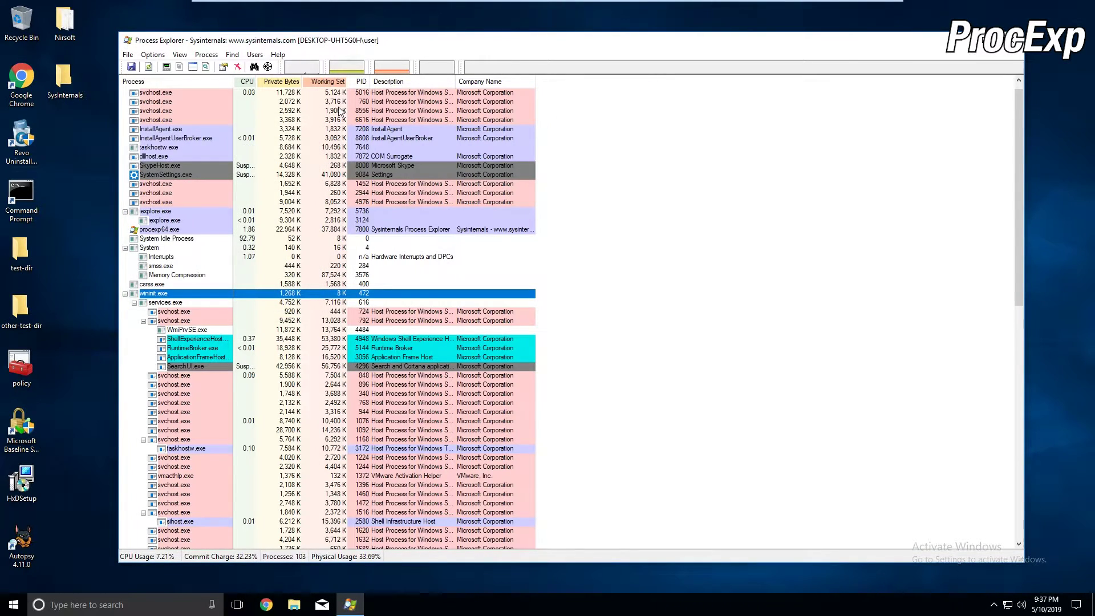
{"action": "scroll", "coordinate": [352, 165], "scroll_direction": "down", "scroll_amount": 5}
{"action": "right_click", "coordinate": [166, 165]}
{"action": "key", "text": "Escape"}
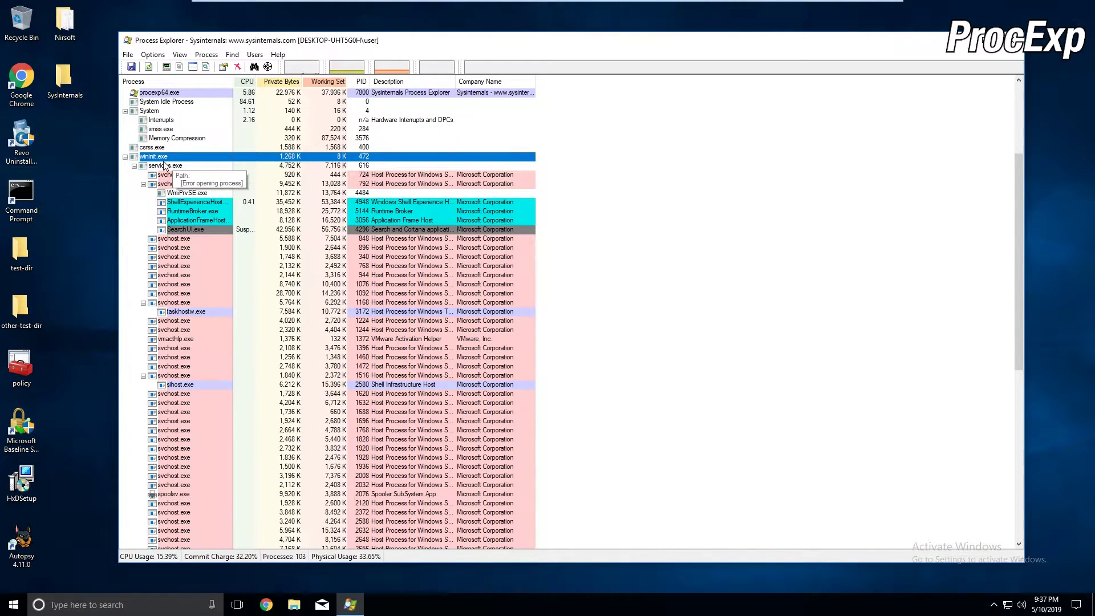
Select services.exe, step through its svchost.exe children, then select SearchUI.exe
{"action": "left_click", "coordinate": [169, 166]}
{"action": "key", "text": "Down"}
{"action": "key", "text": "Down"}
{"action": "key", "text": "Down"}
{"action": "key", "text": "Down"}
{"action": "key", "text": "Down"}
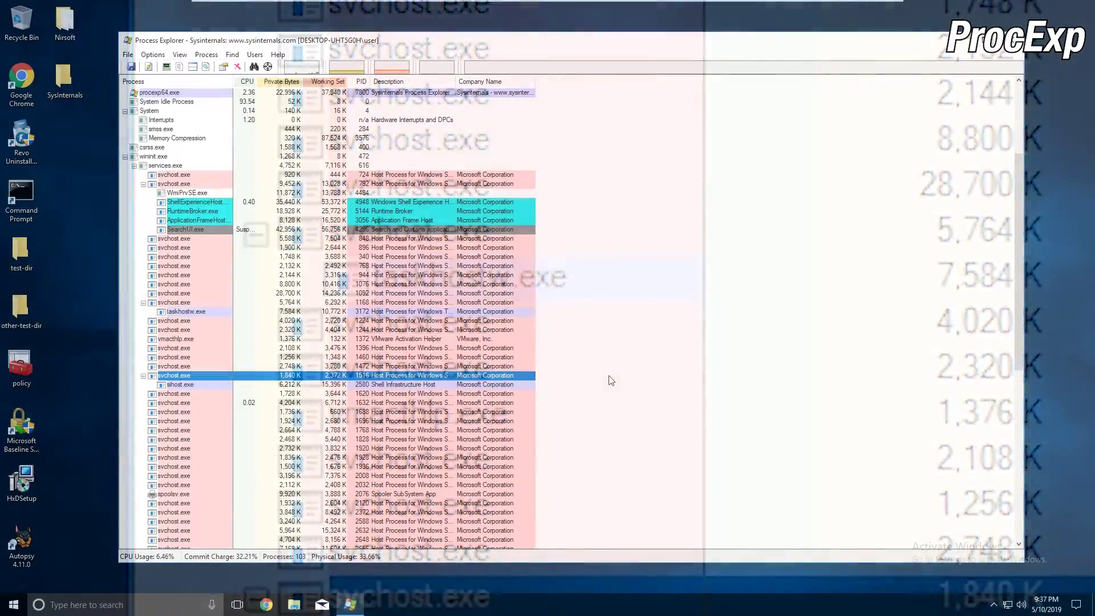
{"action": "scroll", "coordinate": [631, 379], "scroll_direction": "up", "scroll_amount": 6}
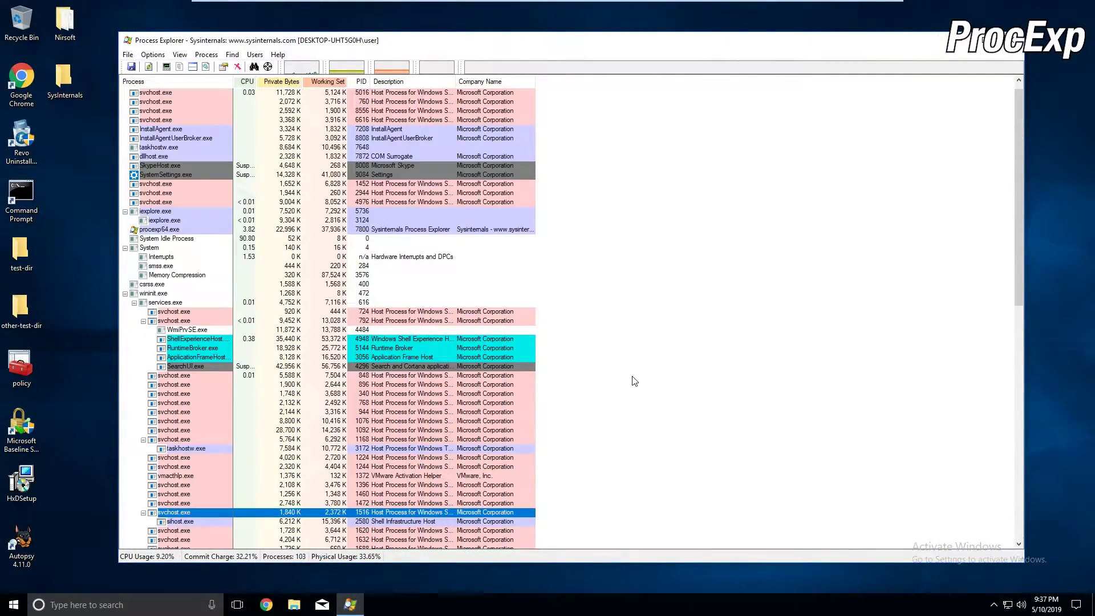
{"action": "left_click", "coordinate": [638, 376]}
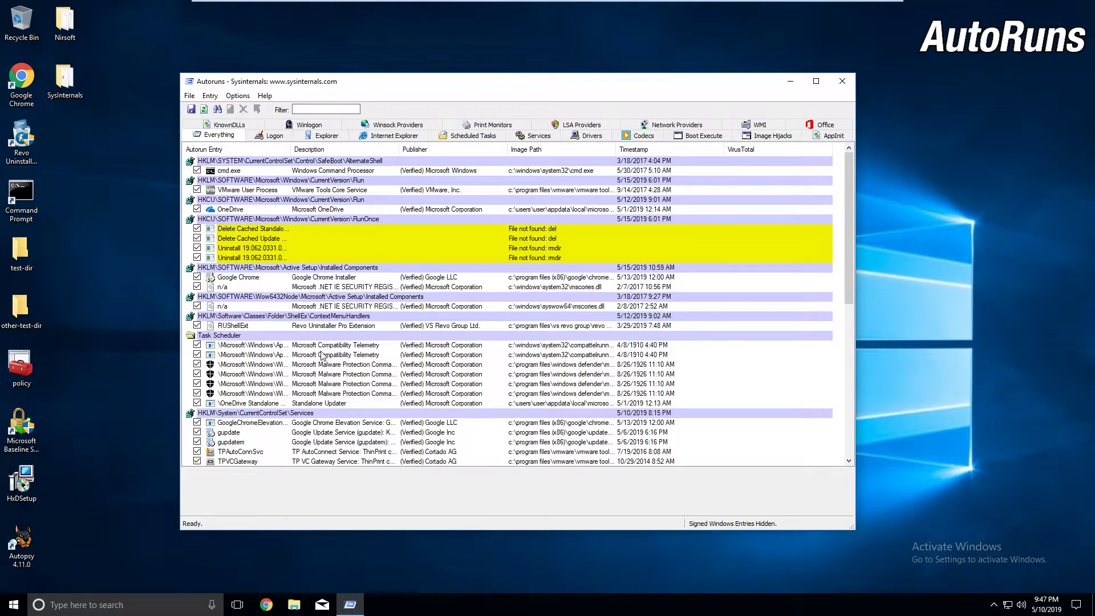
Review the Autoruns entries and the Google Chrome Installer entry's actions without choosing one
{"action": "scroll", "coordinate": [323, 357], "scroll_direction": "down", "scroll_amount": 7}
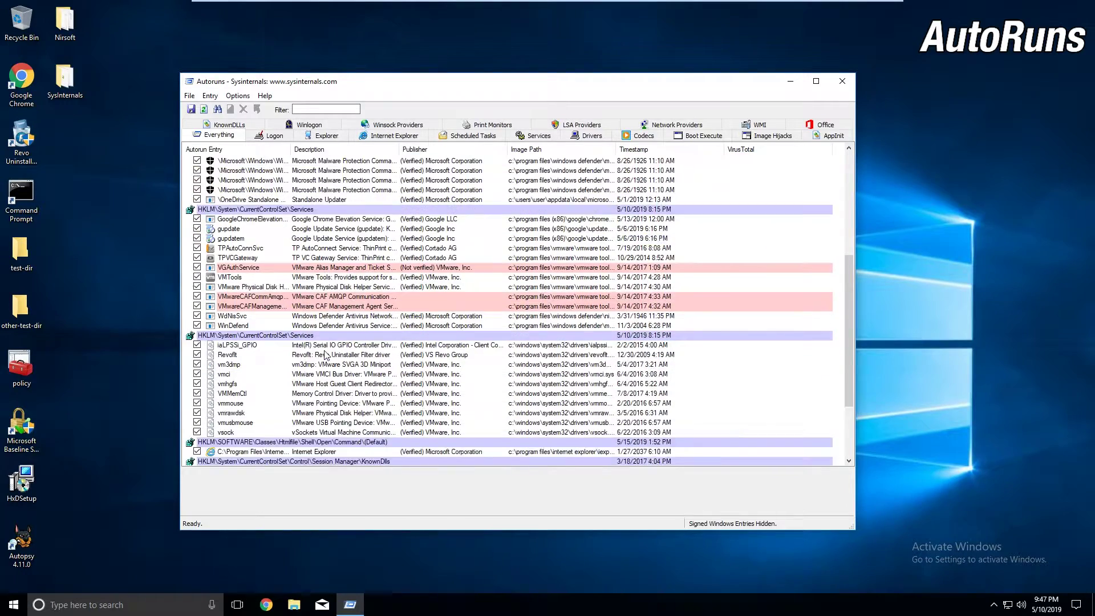
{"action": "scroll", "coordinate": [325, 355], "scroll_direction": "down", "scroll_amount": 4}
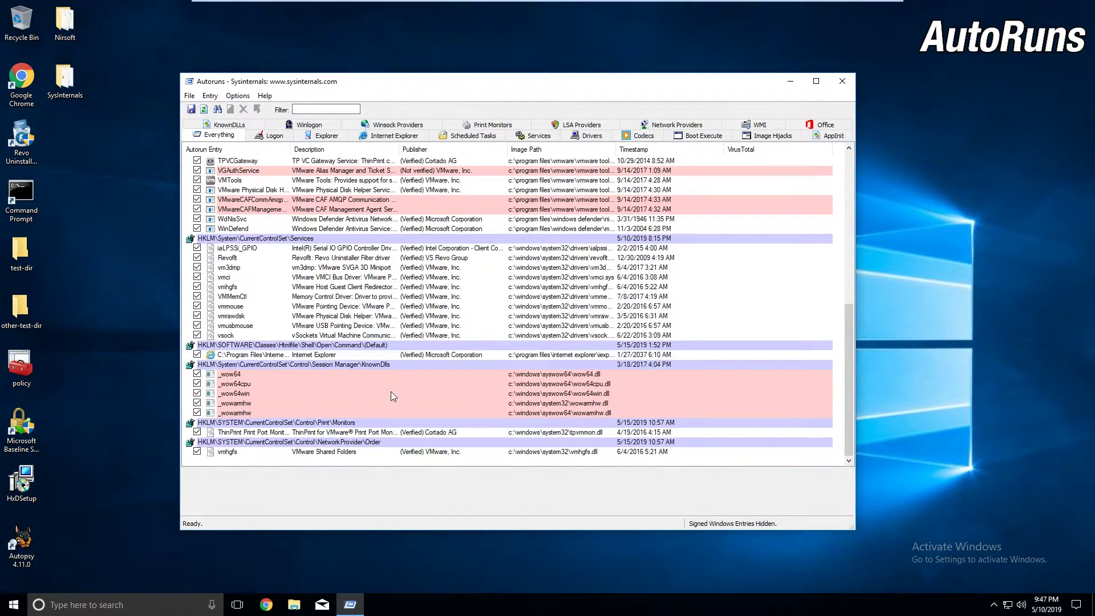
{"action": "scroll", "coordinate": [392, 394], "scroll_direction": "up", "scroll_amount": 10}
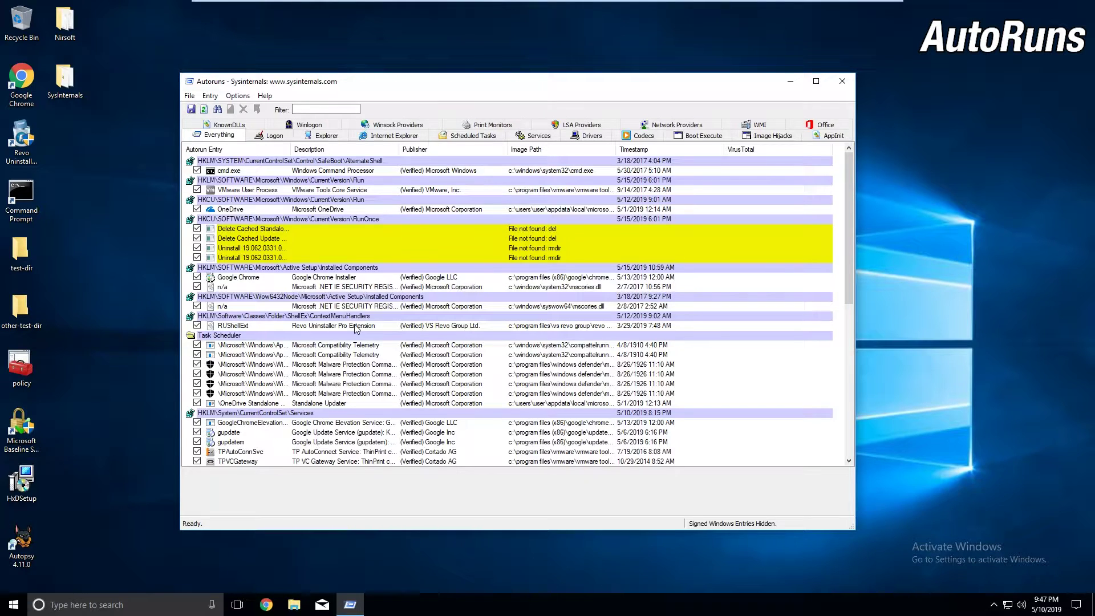
{"action": "left_click", "coordinate": [337, 279]}
{"action": "right_click", "coordinate": [336, 280]}
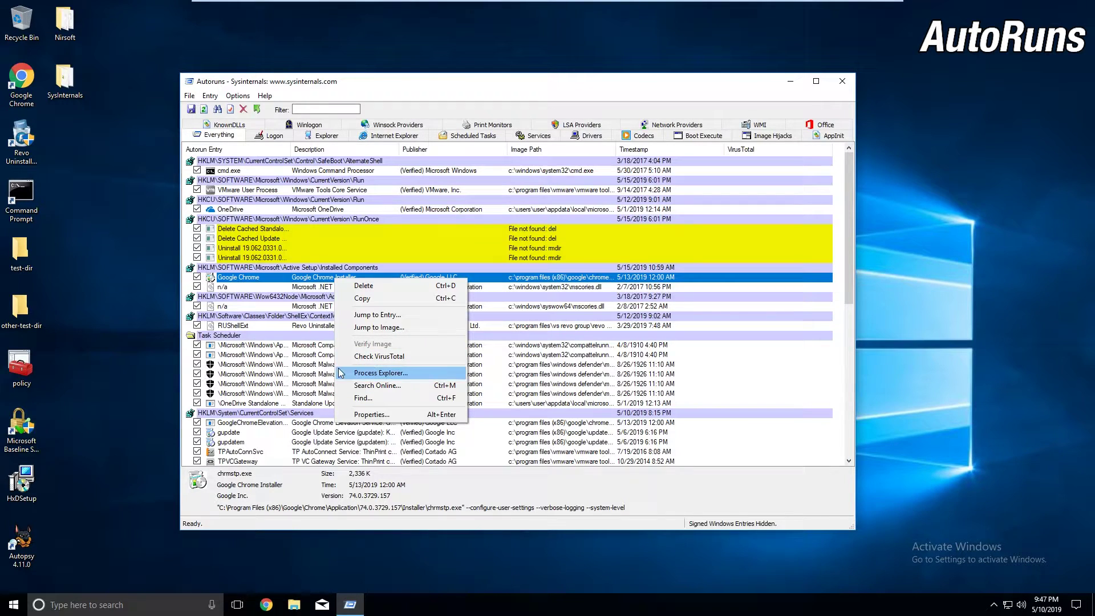
{"action": "left_click", "coordinate": [294, 480]}
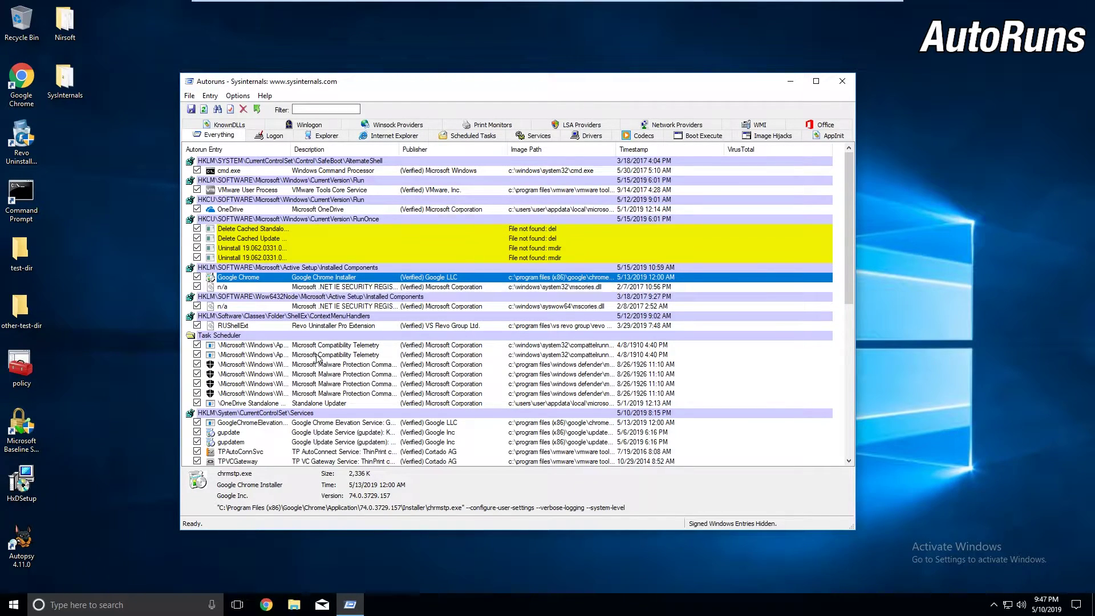
{"action": "scroll", "coordinate": [318, 358], "scroll_direction": "down", "scroll_amount": 9}
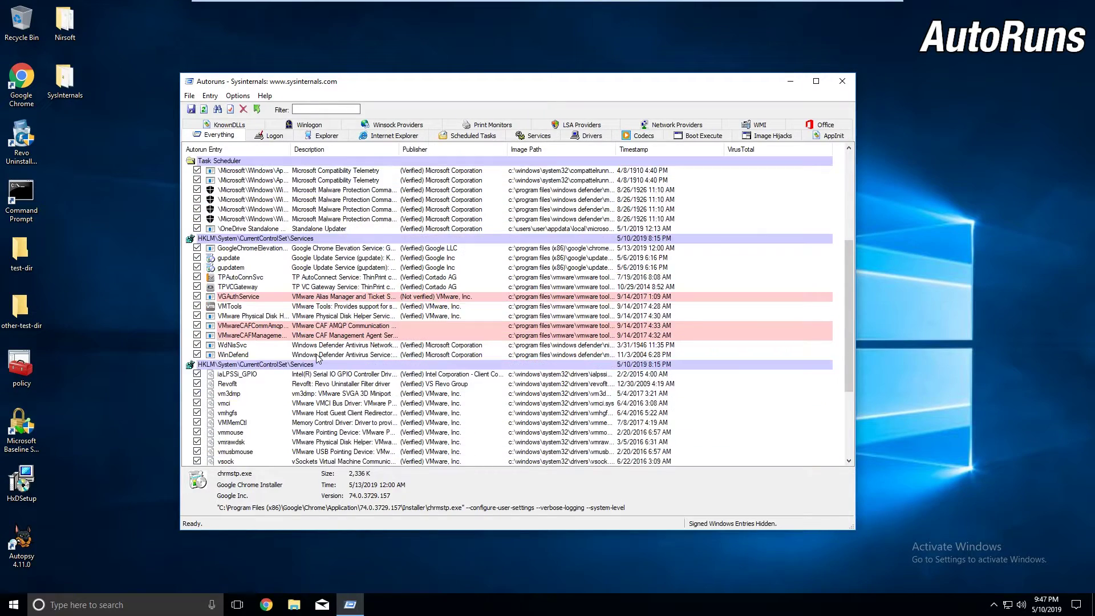
{"action": "scroll", "coordinate": [272, 296], "scroll_direction": "down", "scroll_amount": 2}
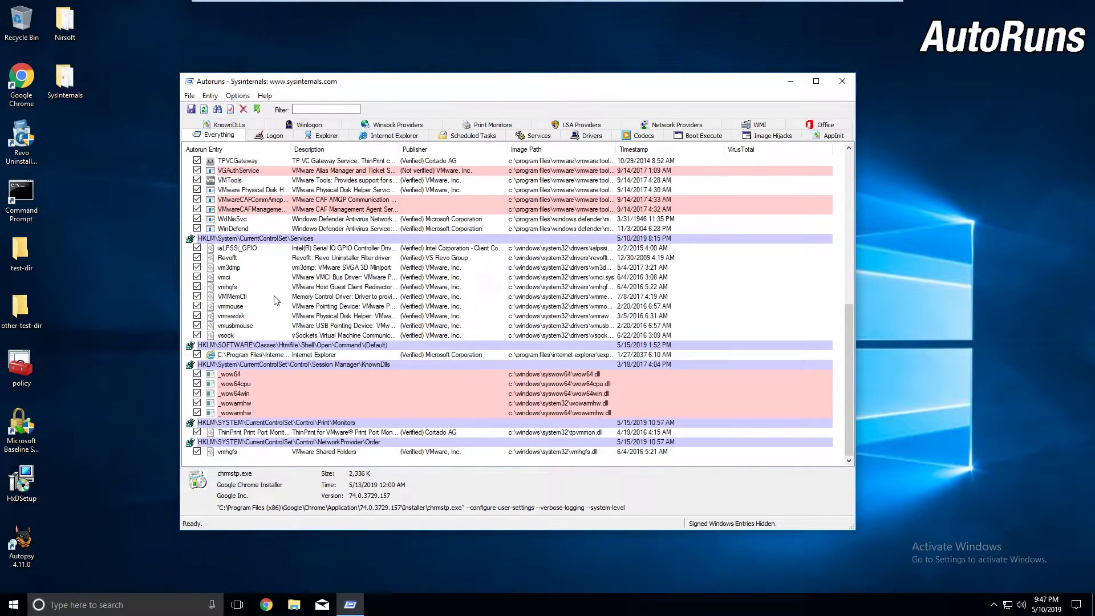
{"action": "scroll", "coordinate": [314, 331], "scroll_direction": "up", "scroll_amount": 10}
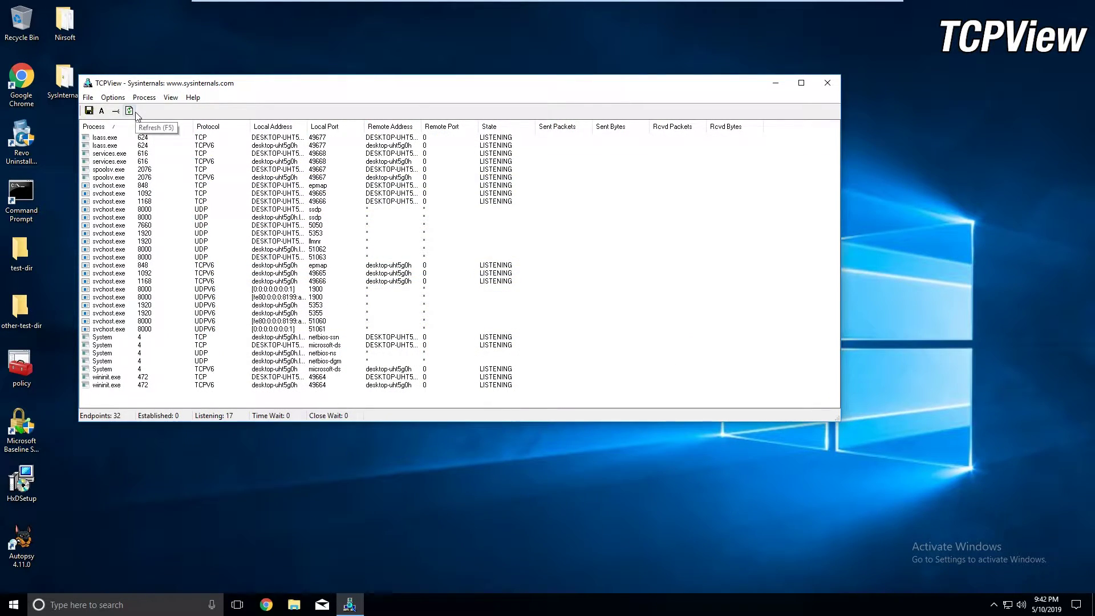
Keep TCPView's update speed at 1 second
{"action": "left_click", "coordinate": [165, 101]}
{"action": "mouse_move", "coordinate": [201, 111]}
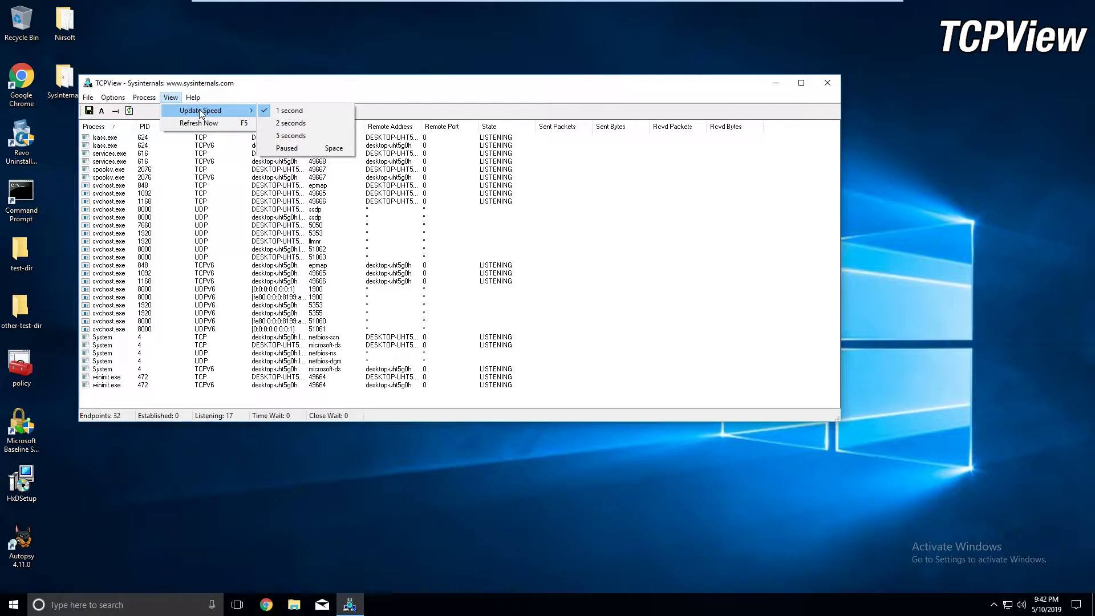
{"action": "left_click", "coordinate": [297, 114]}
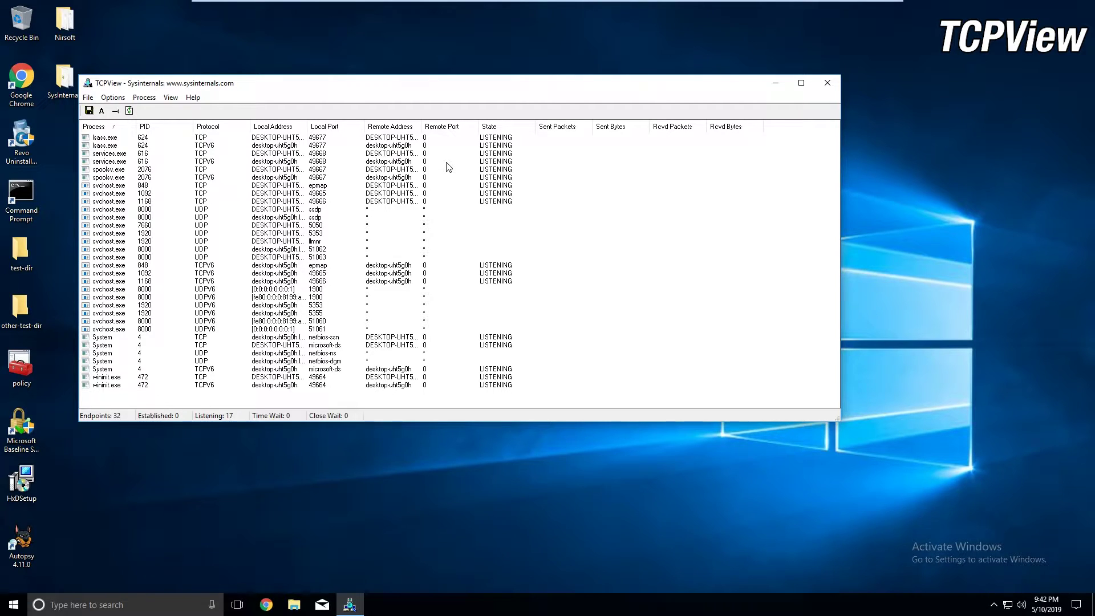
End the spoolsv.exe process and confirm the termination
{"action": "right_click", "coordinate": [175, 178]}
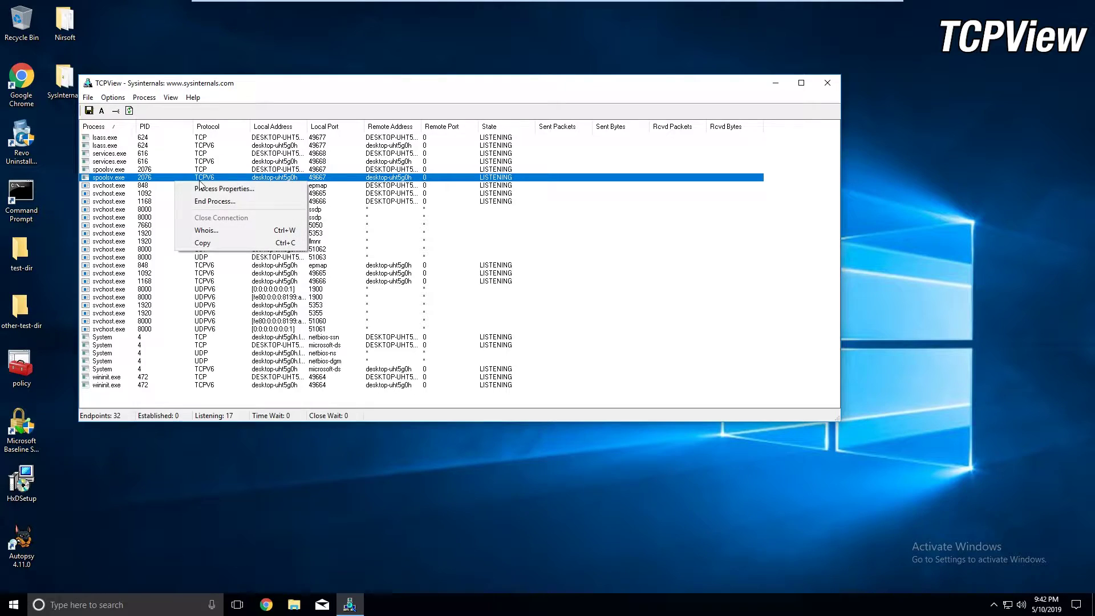
{"action": "left_click", "coordinate": [217, 197]}
{"action": "left_click", "coordinate": [586, 347]}
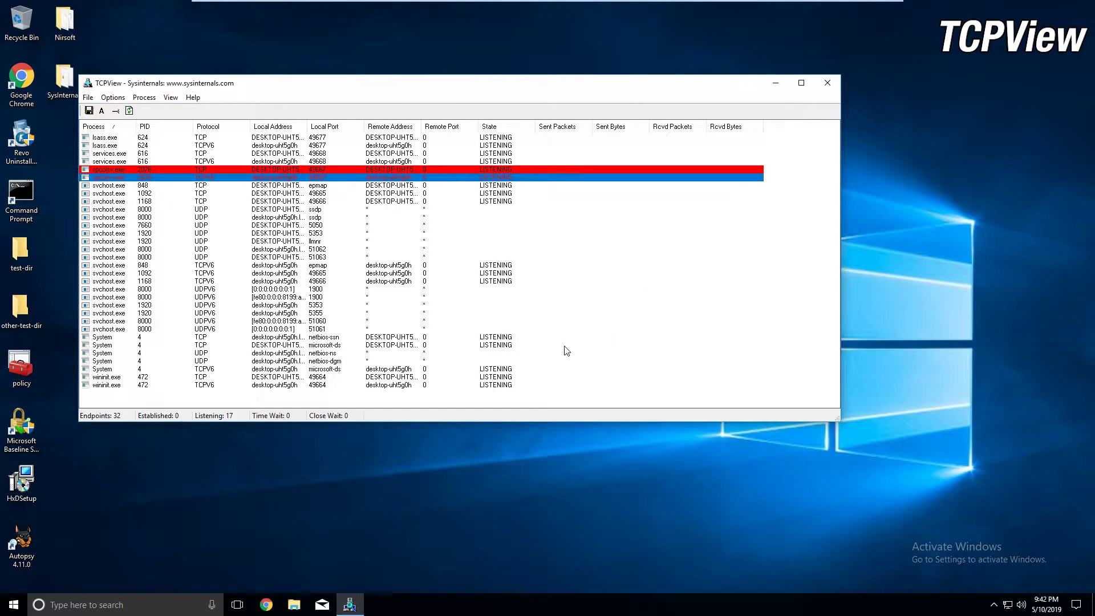
Check the file path in the Process Properties of svchost.exe PID 848
{"action": "left_click", "coordinate": [113, 98]}
{"action": "mouse_move", "coordinate": [141, 103]}
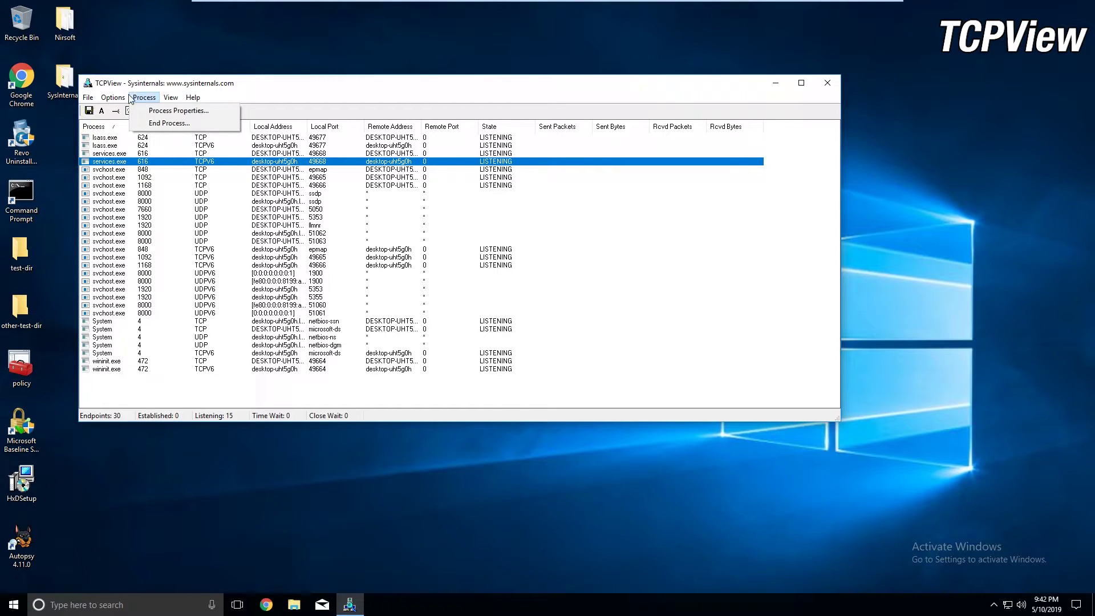
{"action": "mouse_move", "coordinate": [102, 105]}
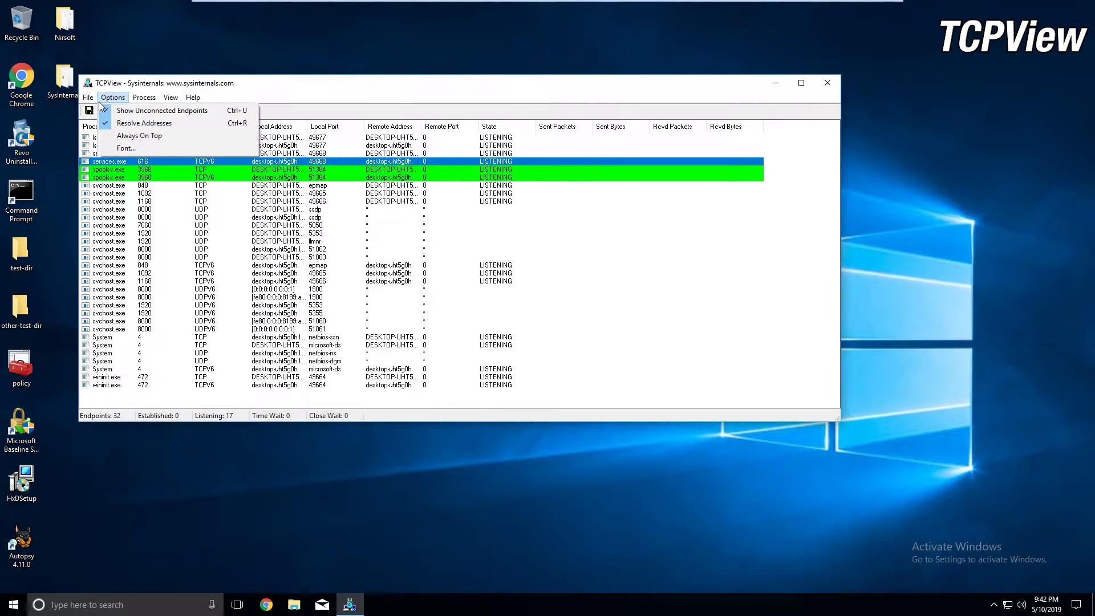
{"action": "left_click", "coordinate": [292, 226]}
{"action": "right_click", "coordinate": [177, 185]}
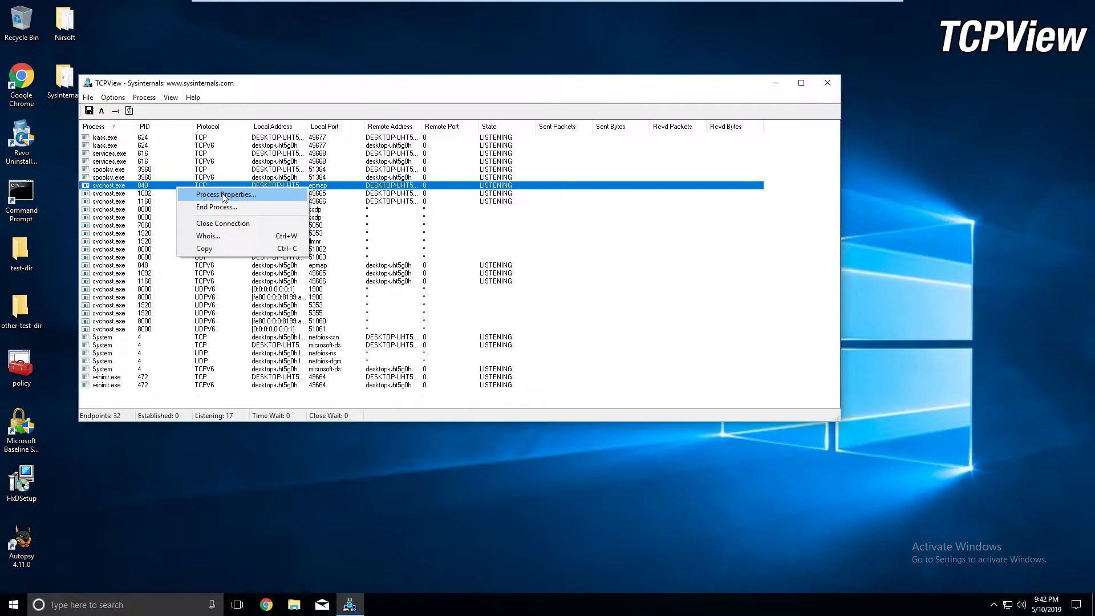
{"action": "left_click", "coordinate": [224, 195]}
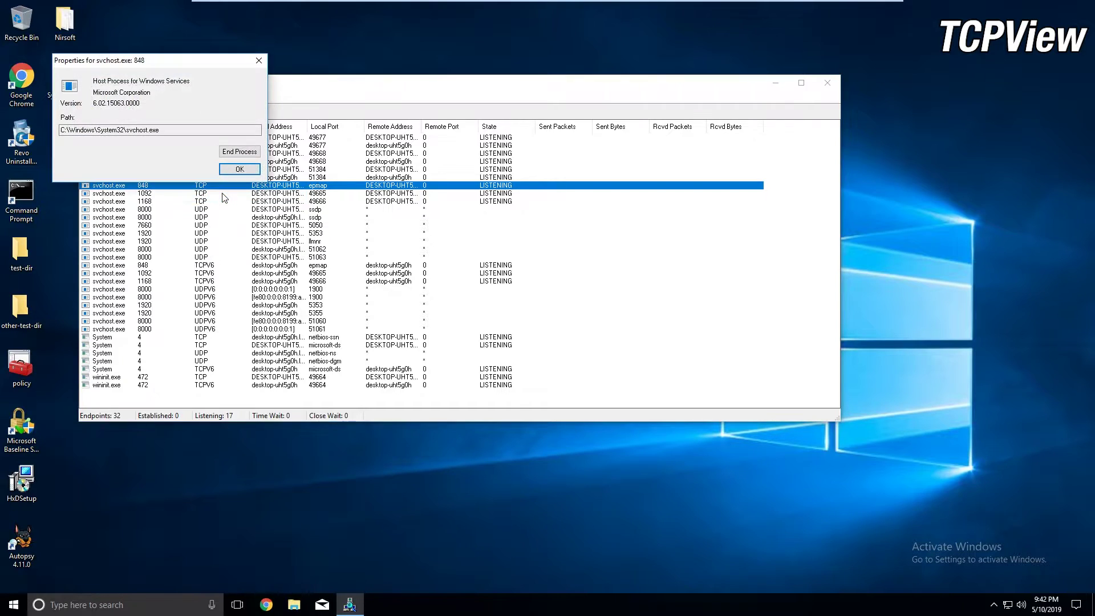
{"action": "left_click", "coordinate": [240, 170]}
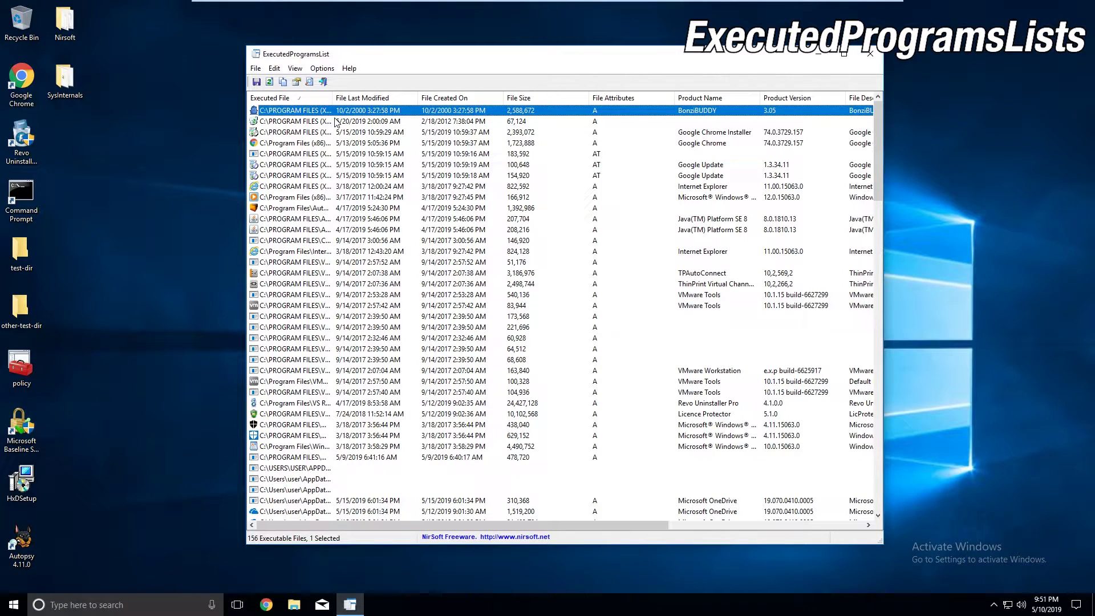
Widen the Executed File column and sort by File Created On, newest first
{"action": "left_click_drag", "start_coordinate": [333, 101], "coordinate": [436, 101]}
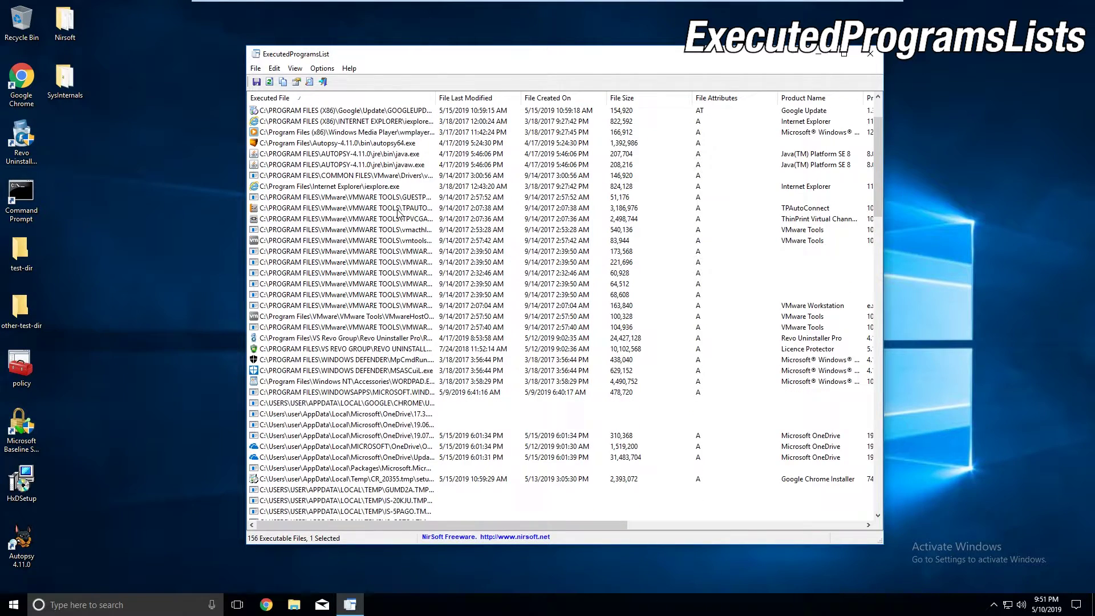
{"action": "left_click", "coordinate": [473, 101]}
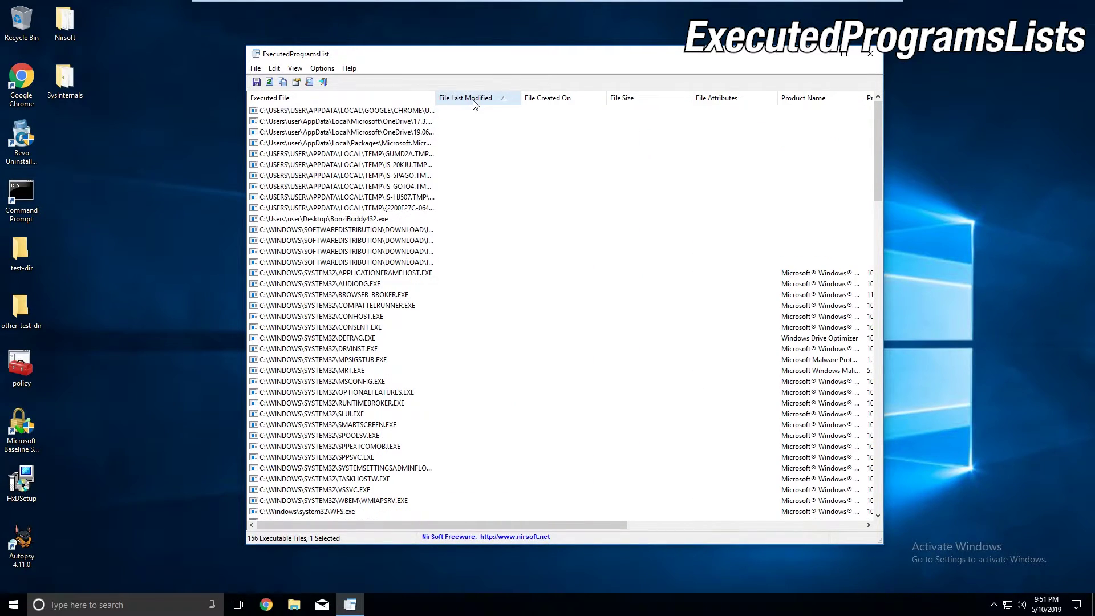
{"action": "left_click", "coordinate": [473, 100]}
{"action": "left_click", "coordinate": [554, 100]}
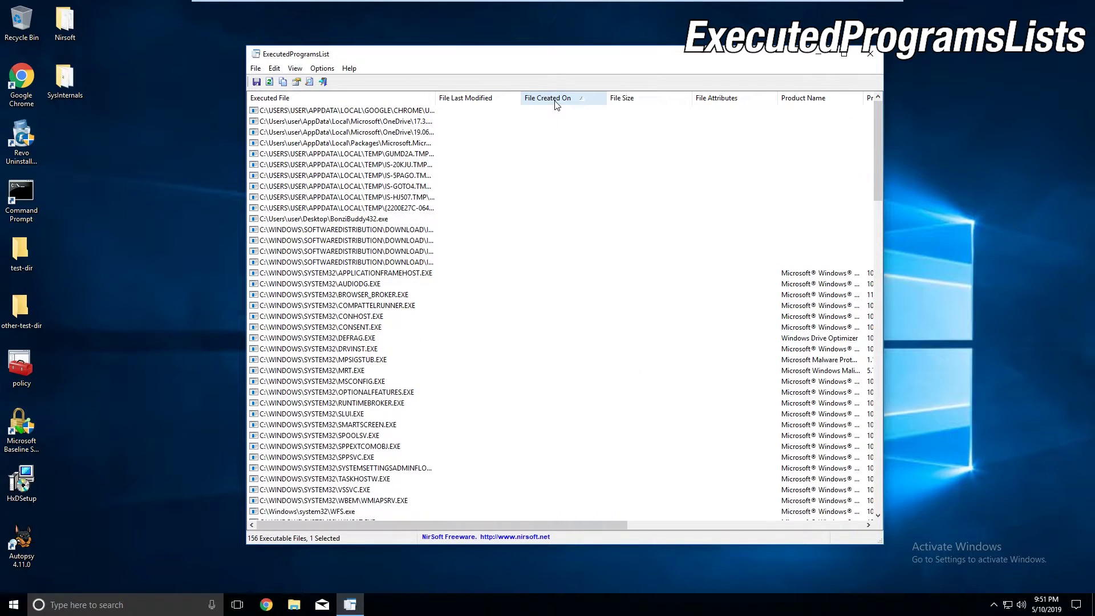
{"action": "left_click", "coordinate": [555, 102]}
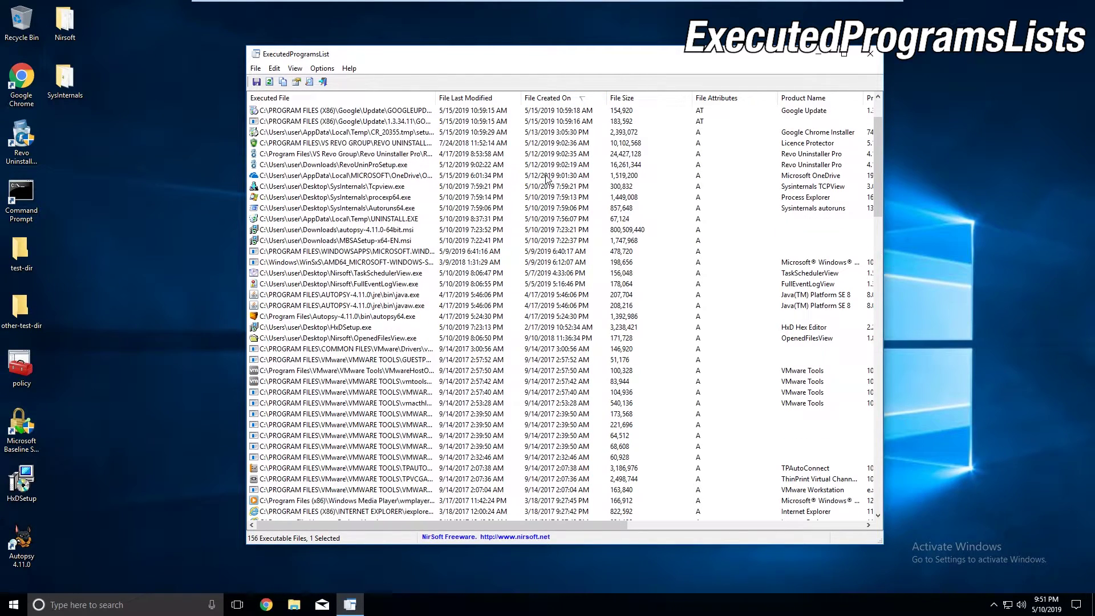
{"action": "scroll", "coordinate": [547, 179], "scroll_direction": "down", "scroll_amount": 2}
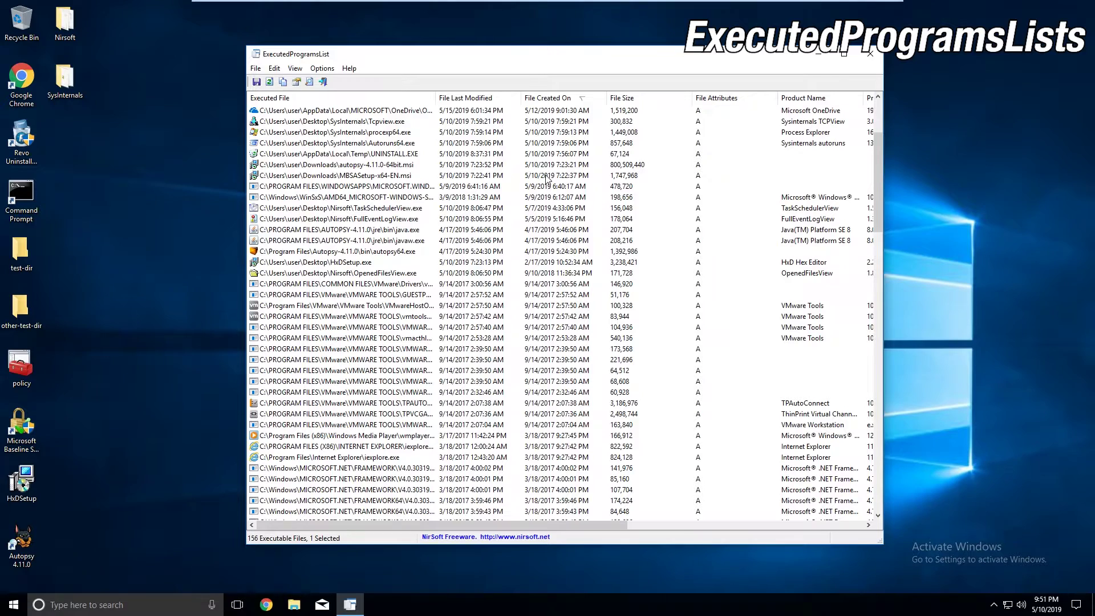
{"action": "scroll", "coordinate": [547, 179], "scroll_direction": "down", "scroll_amount": 4}
{"action": "scroll", "coordinate": [547, 179], "scroll_direction": "down", "scroll_amount": 4}
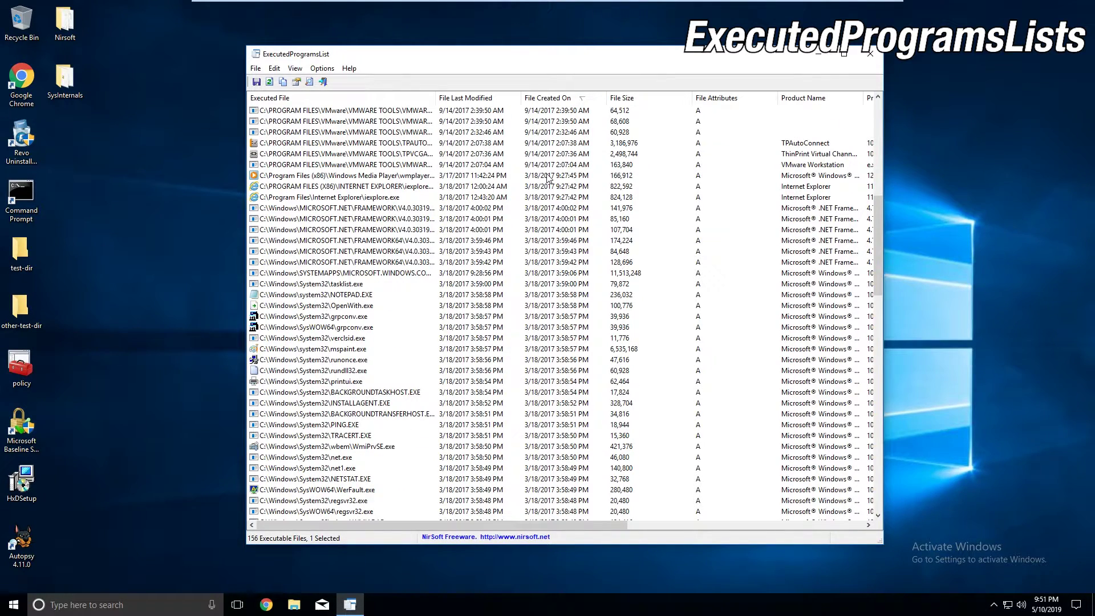
{"action": "scroll", "coordinate": [546, 179], "scroll_direction": "down", "scroll_amount": 3}
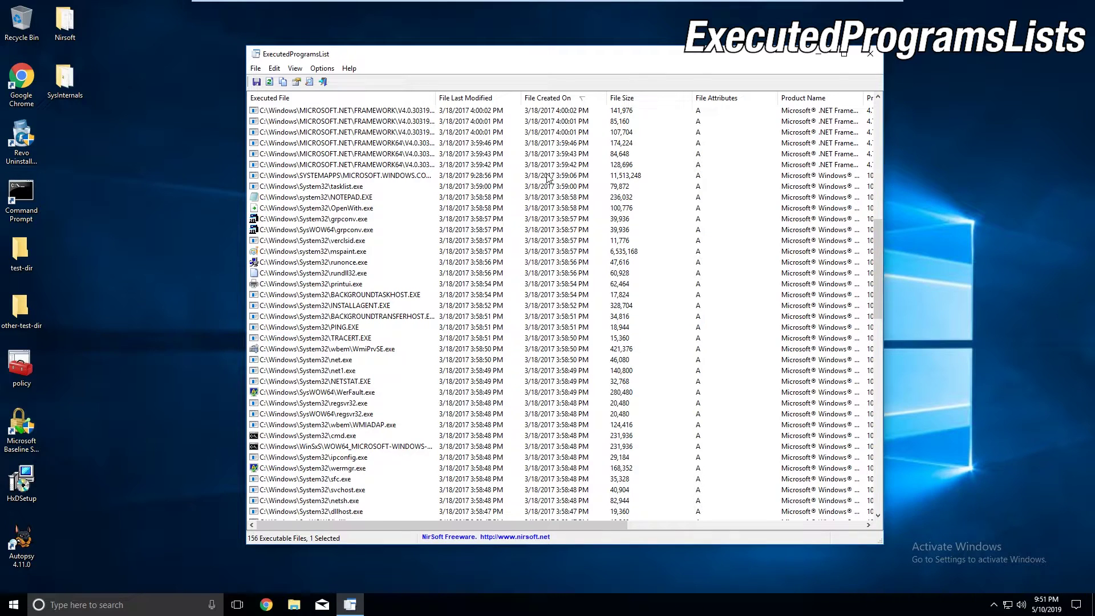
{"action": "scroll", "coordinate": [546, 179], "scroll_direction": "down", "scroll_amount": 3}
{"action": "scroll", "coordinate": [547, 178], "scroll_direction": "down", "scroll_amount": 1}
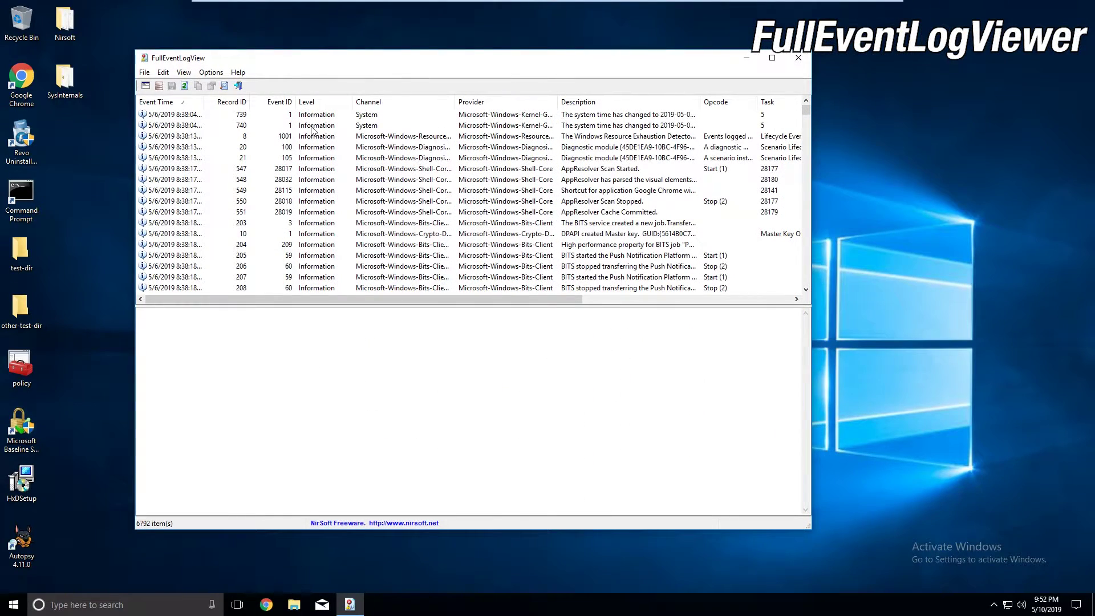
Read details of the Resource Exhaustion, DPAPI master key, BITS, AppResolver, Chrome and ClipSVC events
{"action": "left_click", "coordinate": [308, 139]}
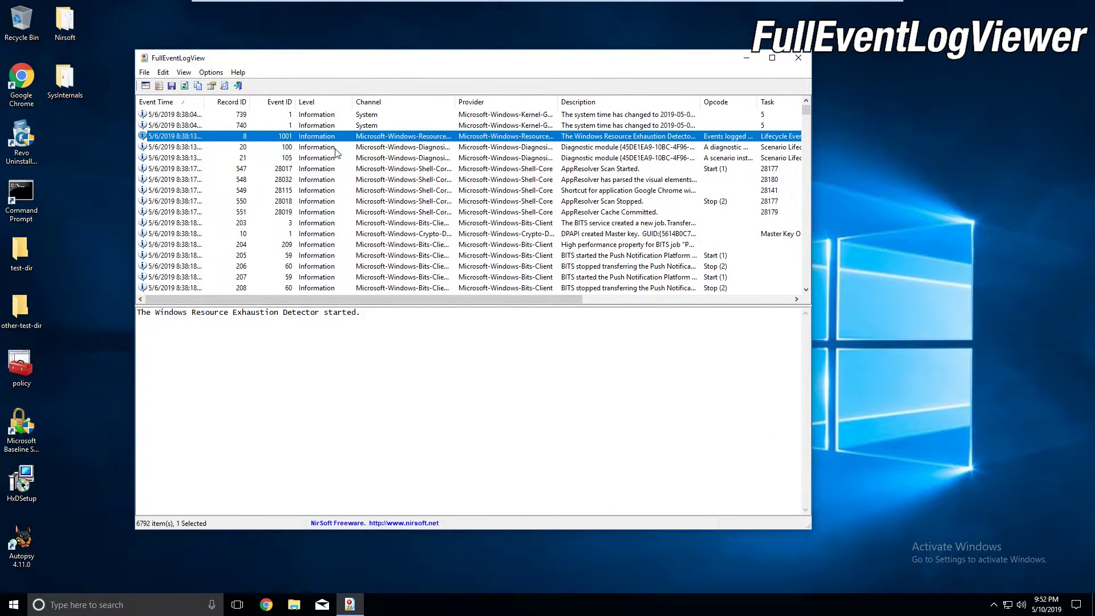
{"action": "scroll", "coordinate": [336, 154], "scroll_direction": "down", "scroll_amount": 1}
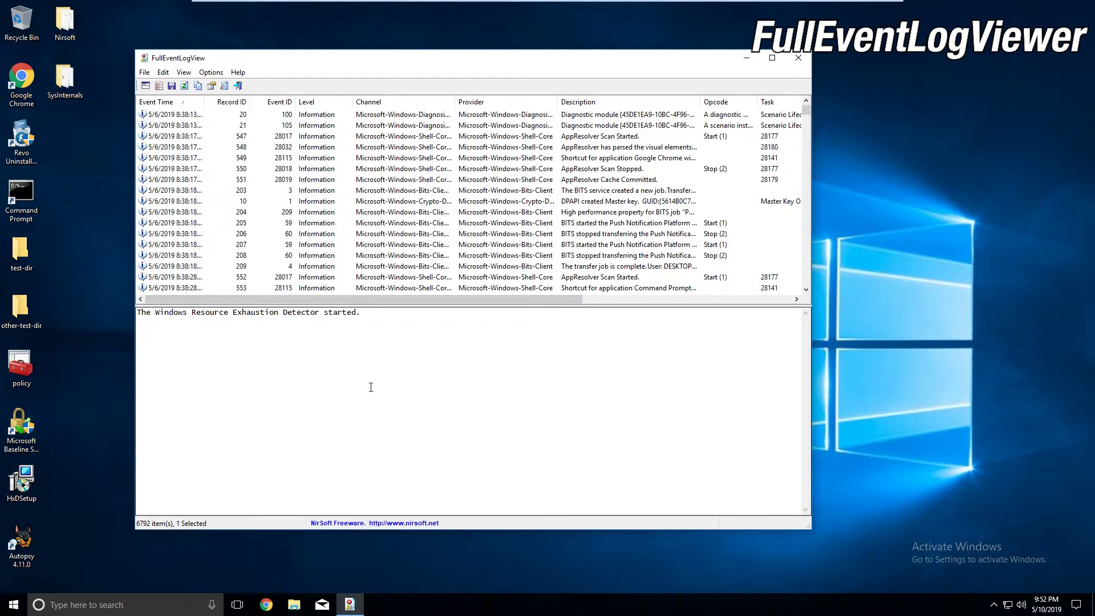
{"action": "left_click", "coordinate": [341, 201]}
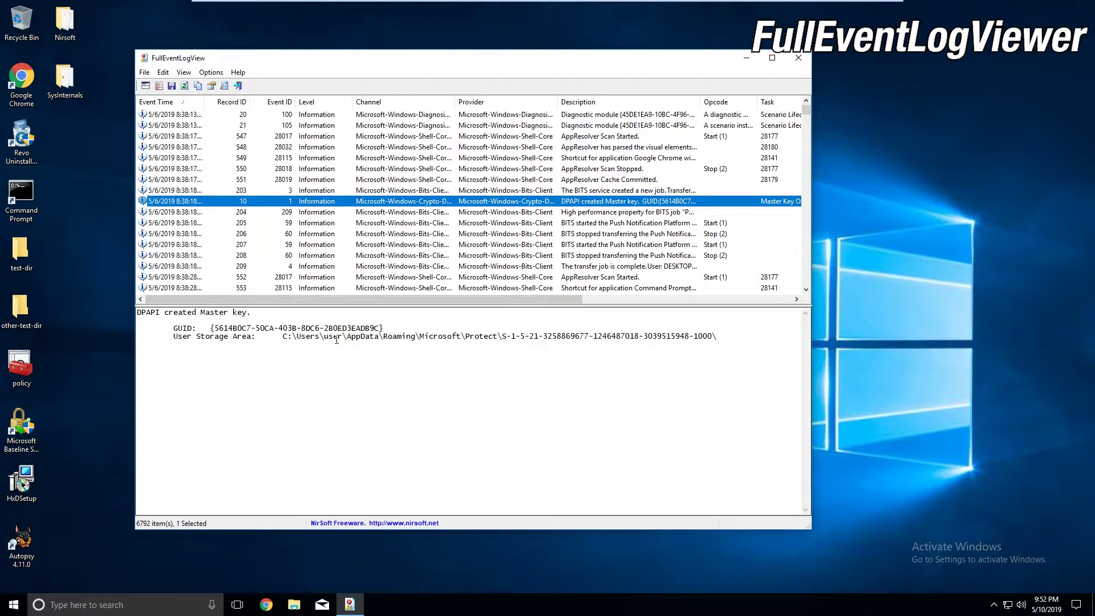
{"action": "left_click", "coordinate": [323, 238]}
{"action": "scroll", "coordinate": [343, 273], "scroll_direction": "down", "scroll_amount": 1}
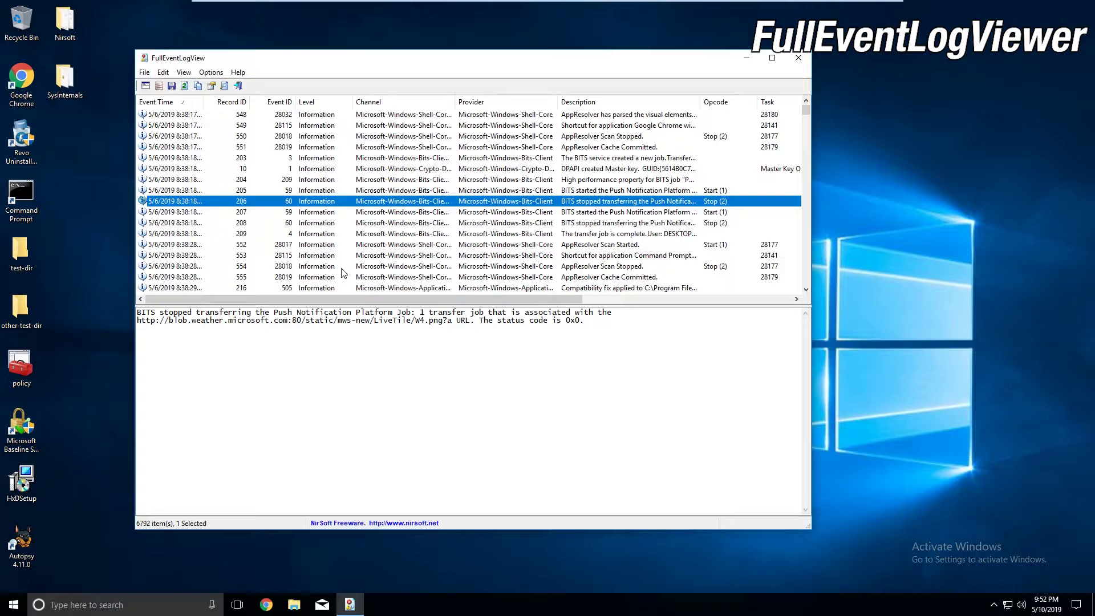
{"action": "left_click", "coordinate": [342, 266]}
{"action": "scroll", "coordinate": [341, 266], "scroll_direction": "down", "scroll_amount": 1}
{"action": "left_click", "coordinate": [341, 267]}
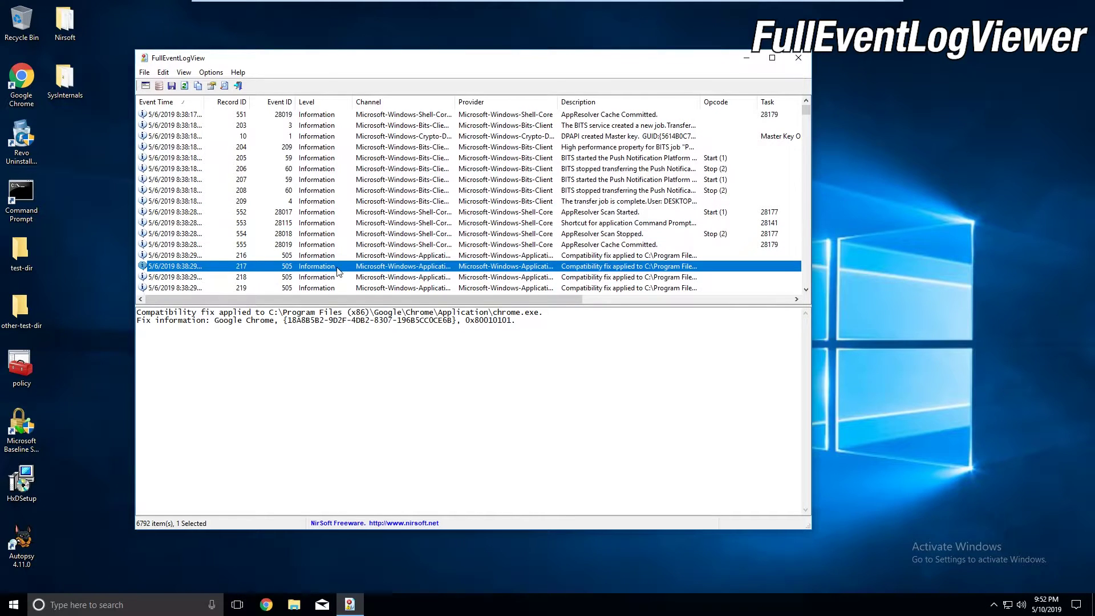
{"action": "scroll", "coordinate": [339, 278], "scroll_direction": "down", "scroll_amount": 2}
{"action": "scroll", "coordinate": [340, 268], "scroll_direction": "down", "scroll_amount": 1}
{"action": "left_click", "coordinate": [339, 255]}
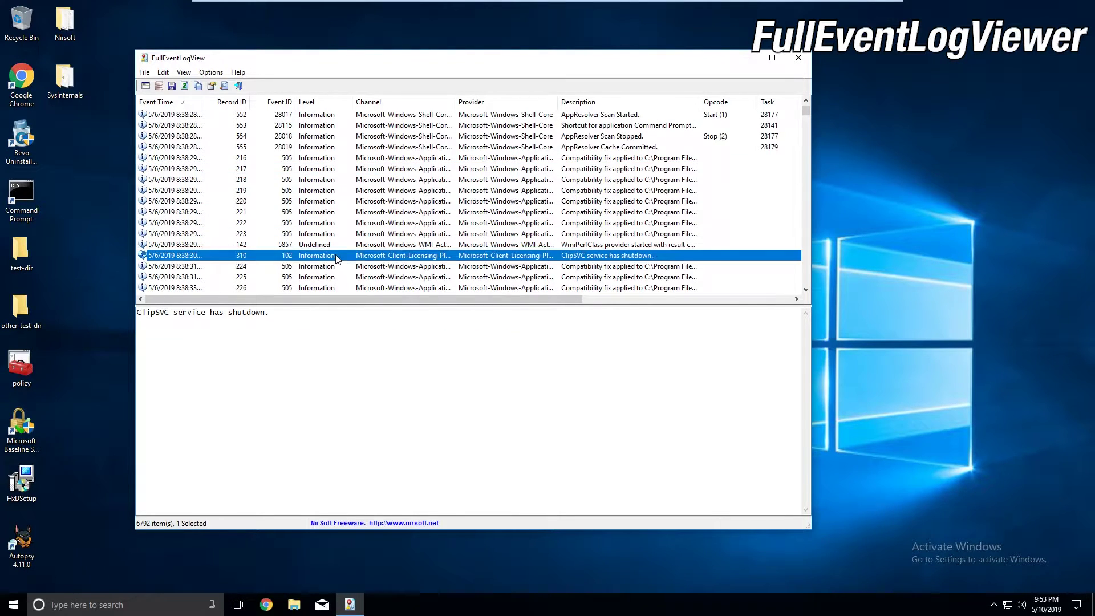
{"action": "scroll", "coordinate": [338, 276], "scroll_direction": "down", "scroll_amount": 1}
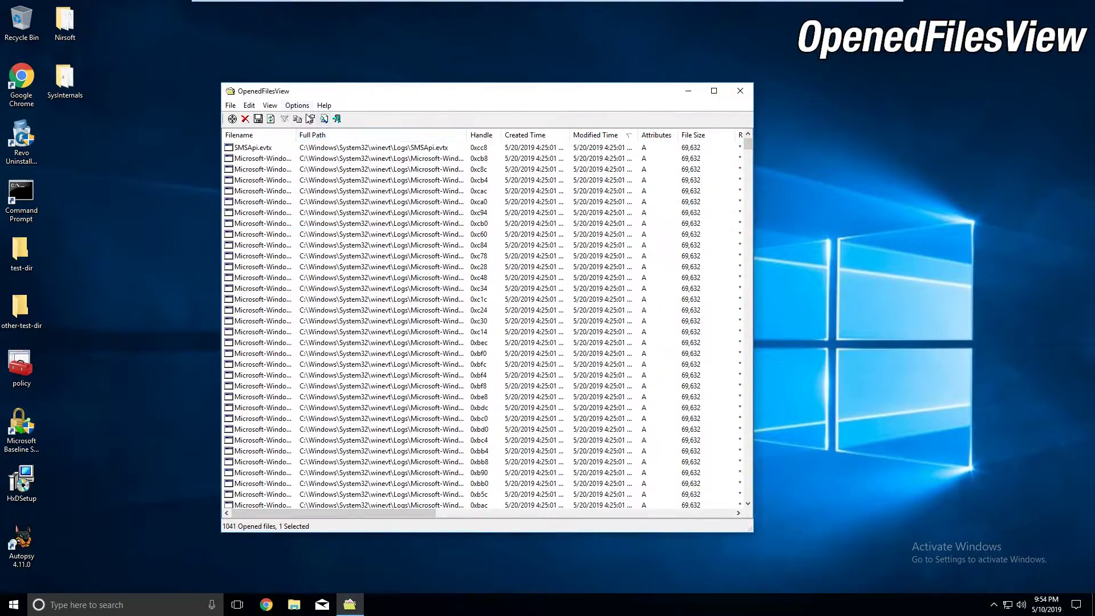
Refresh OpenedFilesView's list of opened files from the View menu
{"action": "left_click", "coordinate": [270, 105]}
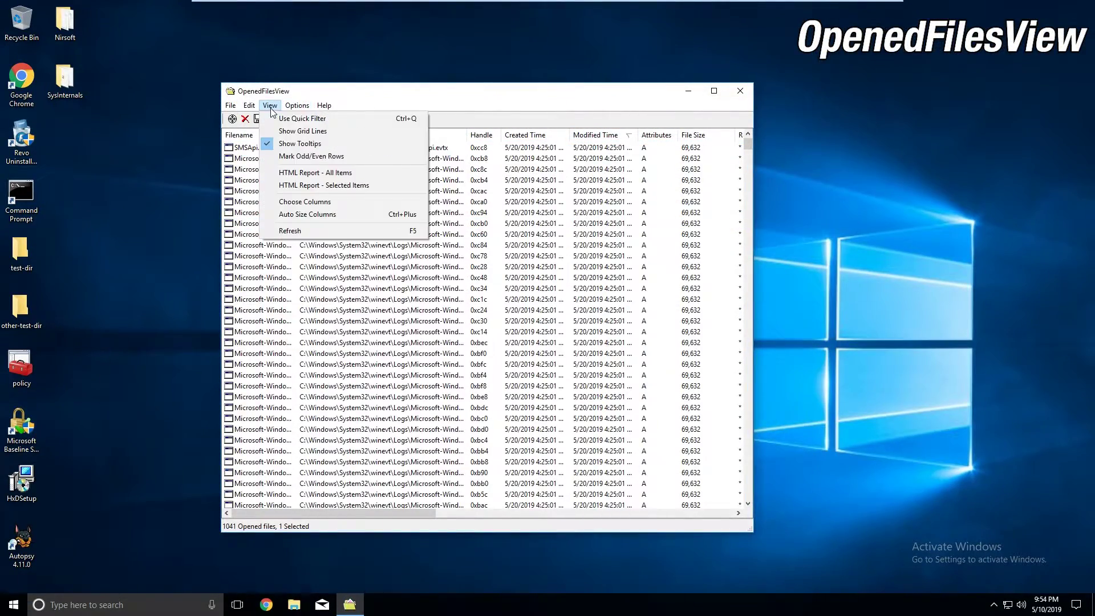
{"action": "mouse_move", "coordinate": [297, 105]}
{"action": "mouse_move", "coordinate": [365, 111]}
{"action": "left_click", "coordinate": [466, 169]}
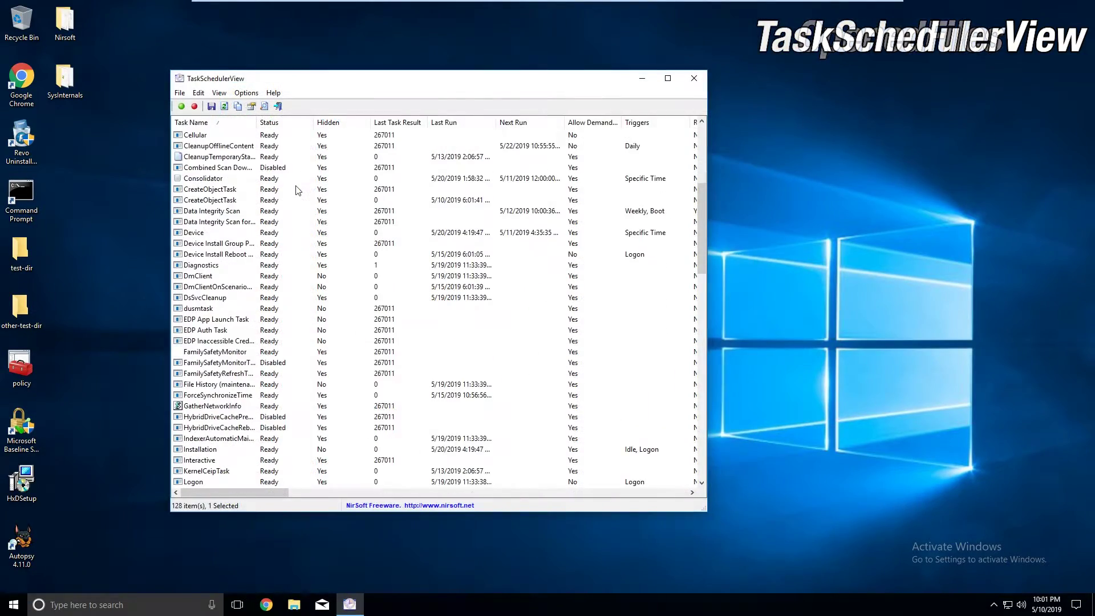
Sort the scheduled tasks by Hidden, then by Last Task Result, reversing each
{"action": "scroll", "coordinate": [297, 189], "scroll_direction": "down", "scroll_amount": 10}
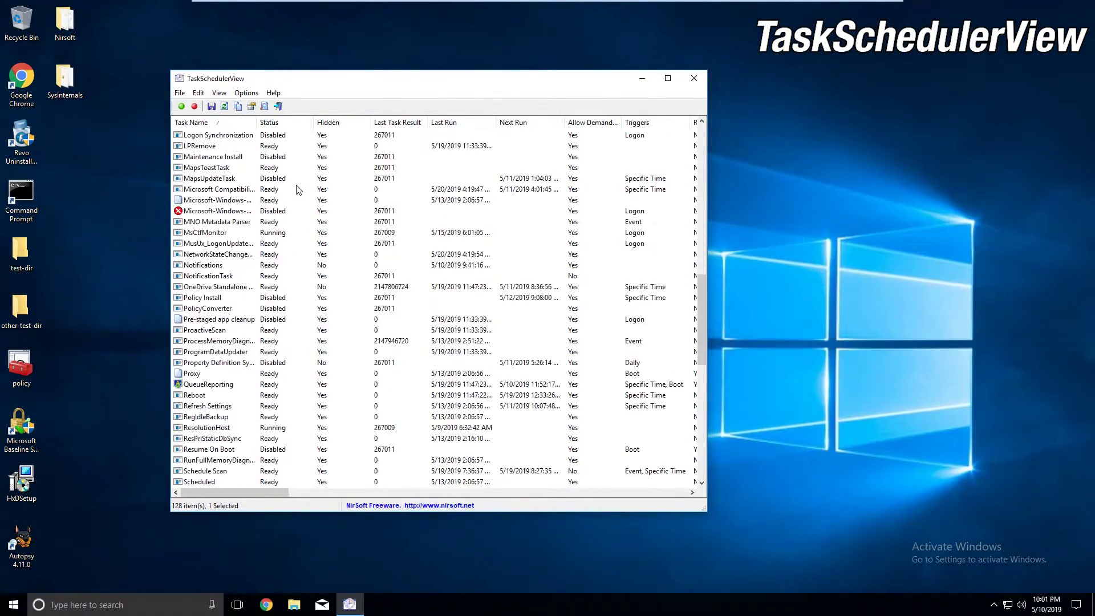
{"action": "scroll", "coordinate": [297, 190], "scroll_direction": "down", "scroll_amount": 15}
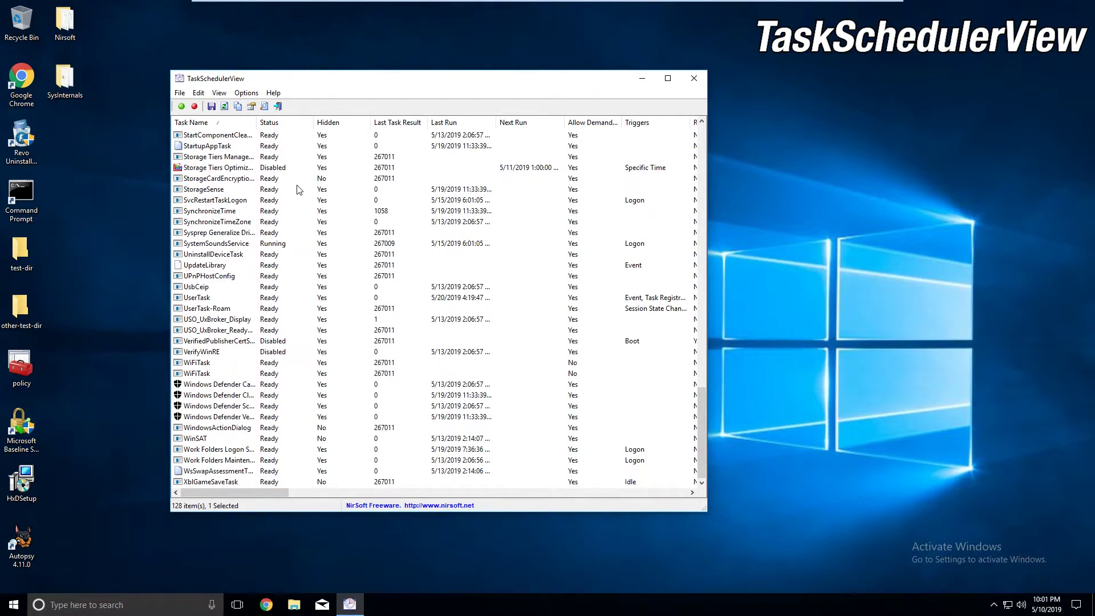
{"action": "scroll", "coordinate": [297, 189], "scroll_direction": "up", "scroll_amount": 20}
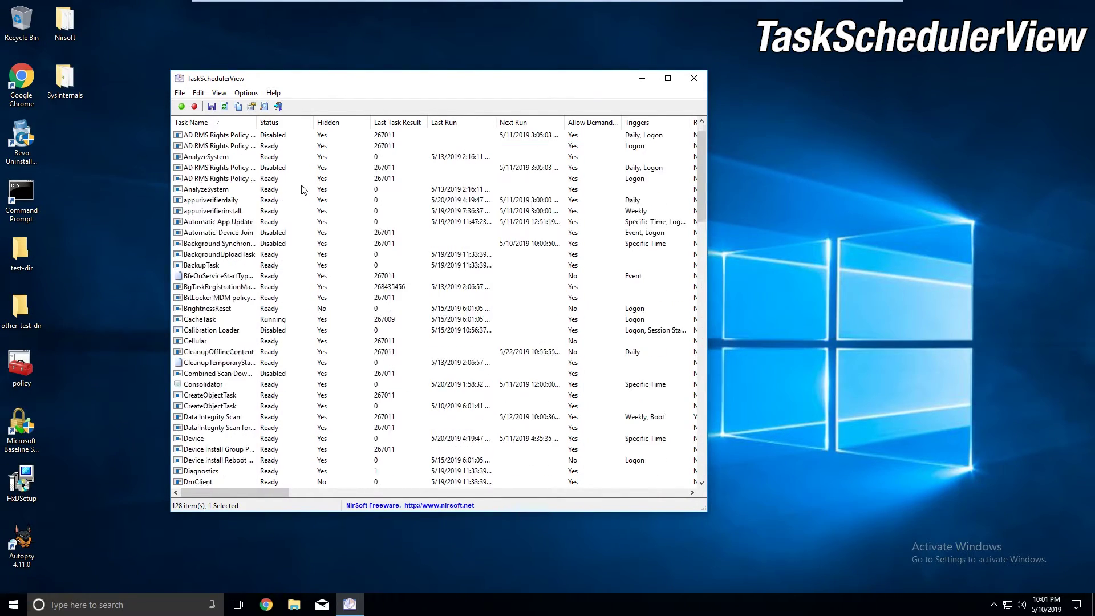
{"action": "scroll", "coordinate": [303, 190], "scroll_direction": "up", "scroll_amount": 2}
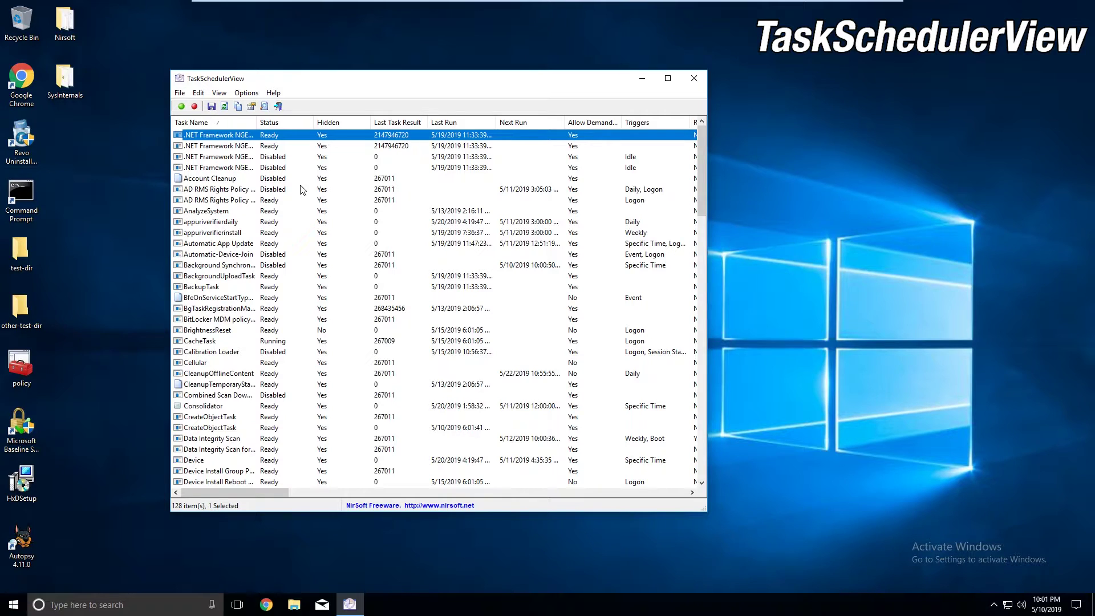
{"action": "left_click", "coordinate": [337, 123]}
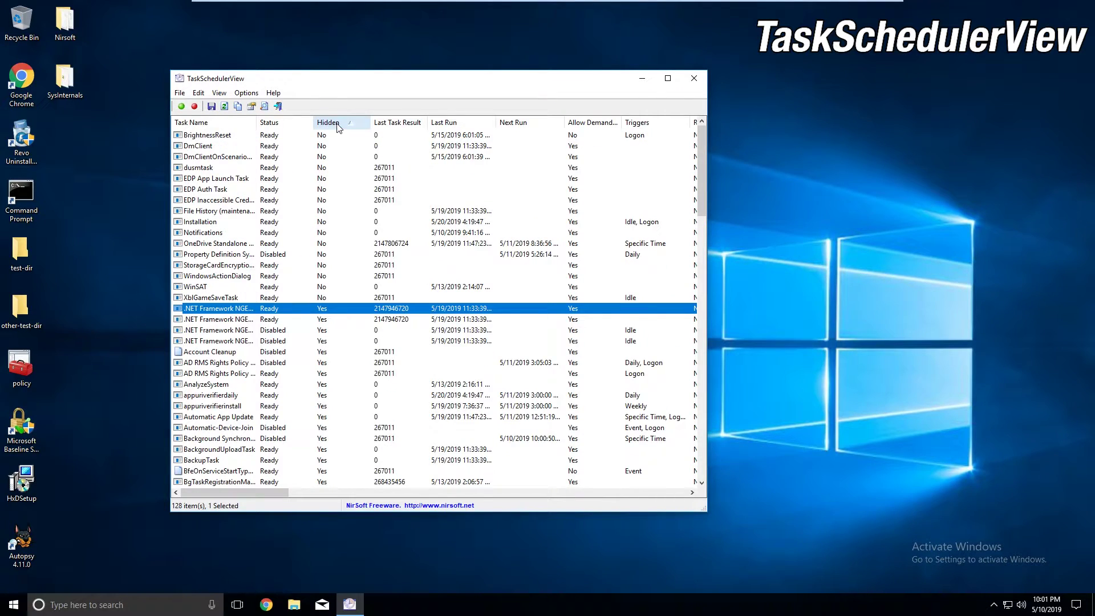
{"action": "left_click", "coordinate": [338, 125]}
{"action": "left_click", "coordinate": [396, 124]}
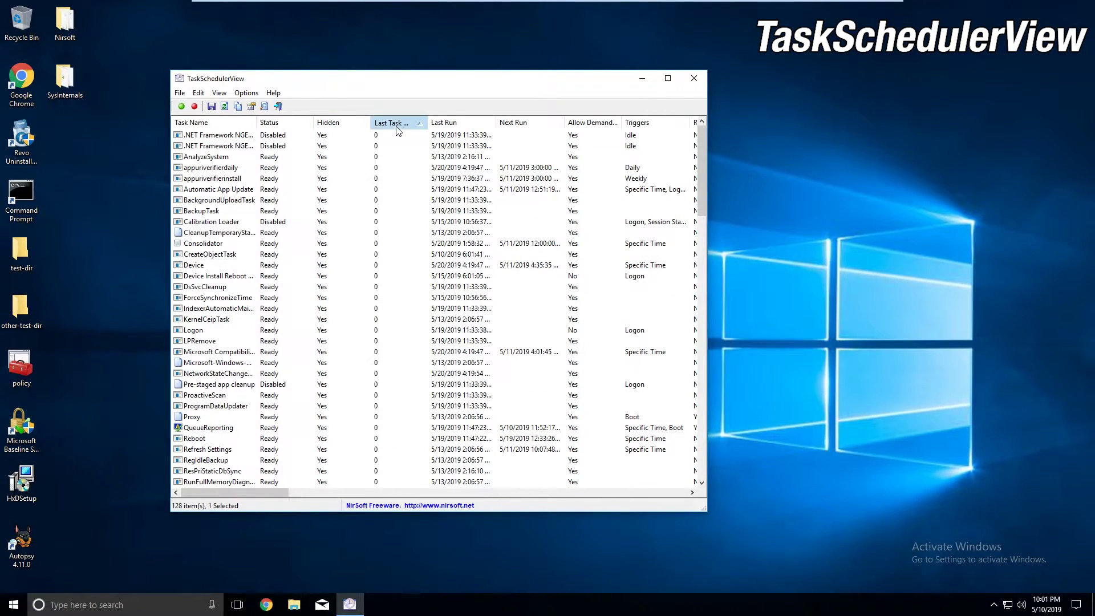
{"action": "left_click", "coordinate": [396, 124]}
Sort by Last Run, Next Run and finally Triggers, reversing each order
{"action": "left_click", "coordinate": [443, 125]}
{"action": "left_click", "coordinate": [443, 124]}
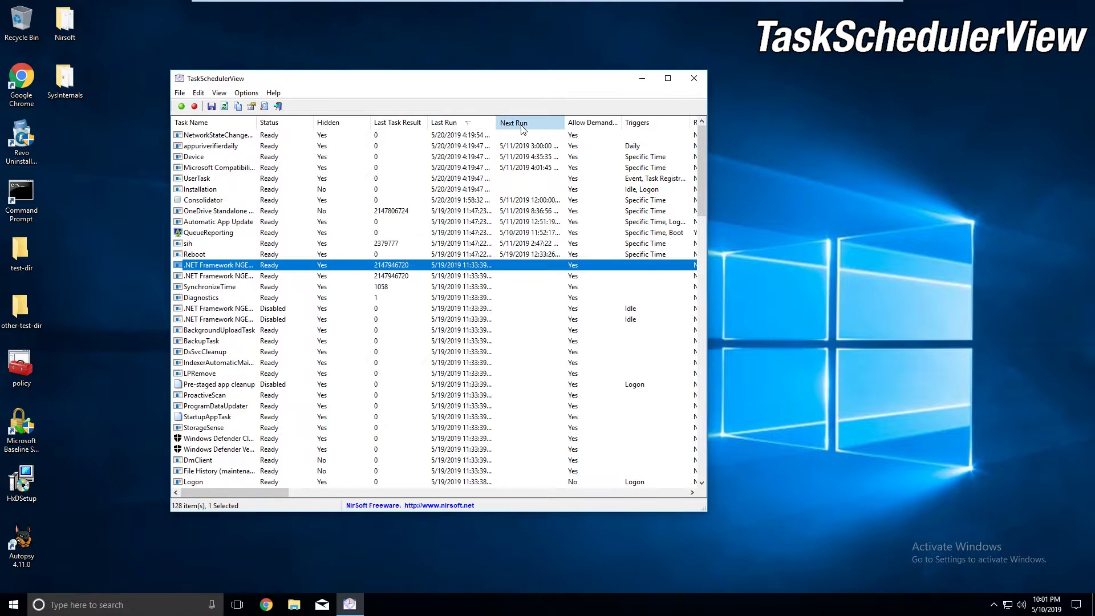
{"action": "left_click", "coordinate": [521, 124]}
{"action": "left_click", "coordinate": [521, 124]}
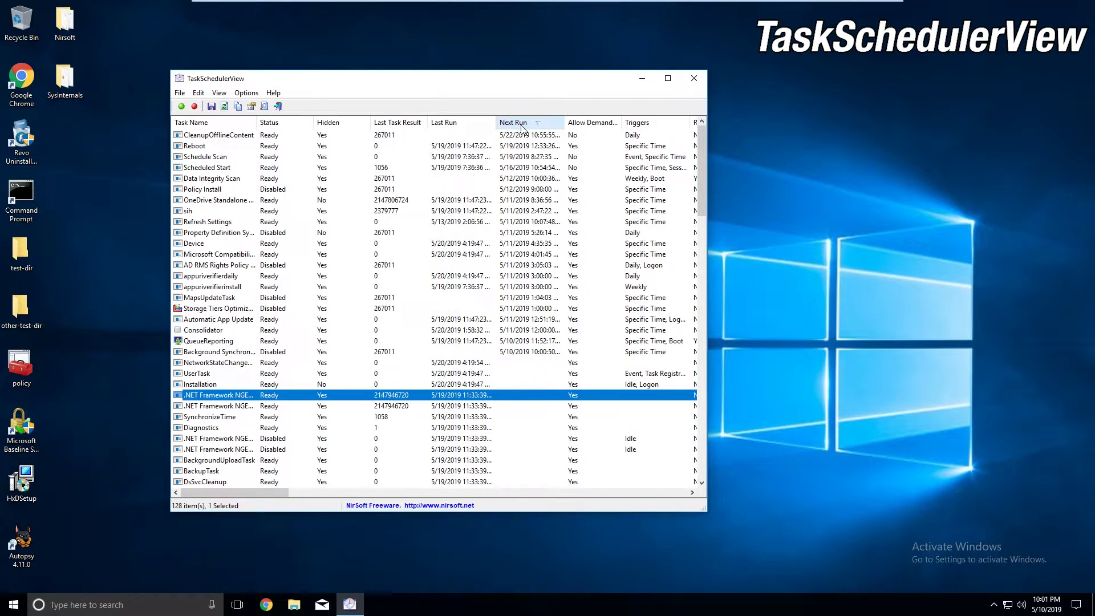
{"action": "left_click", "coordinate": [658, 124]}
{"action": "left_click", "coordinate": [658, 125]}
{"action": "scroll", "coordinate": [668, 231], "scroll_direction": "down", "scroll_amount": 5}
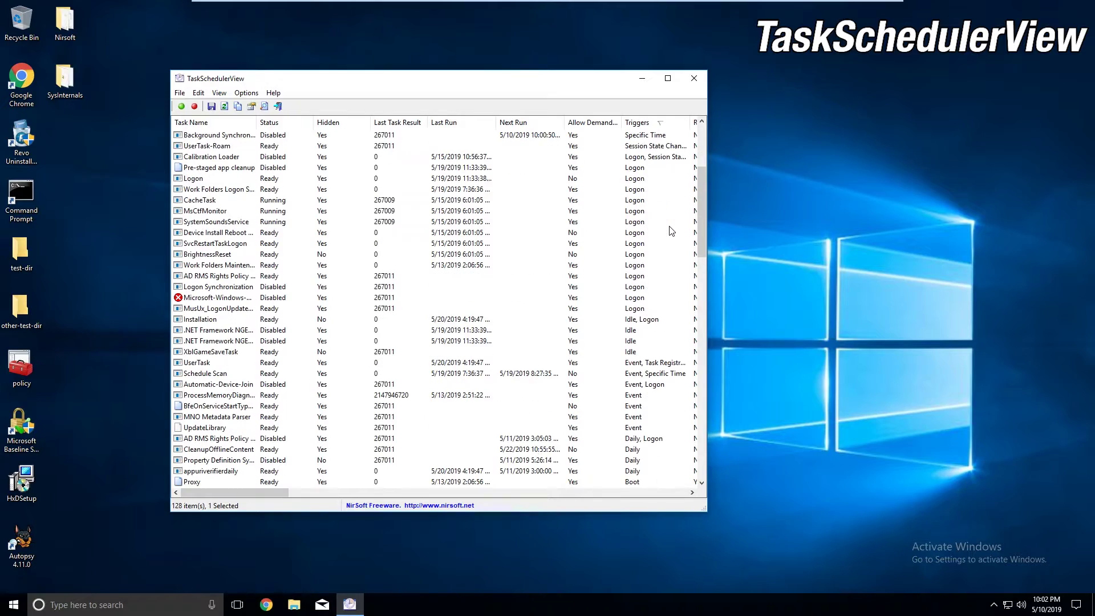
{"action": "scroll", "coordinate": [672, 231], "scroll_direction": "down", "scroll_amount": 2}
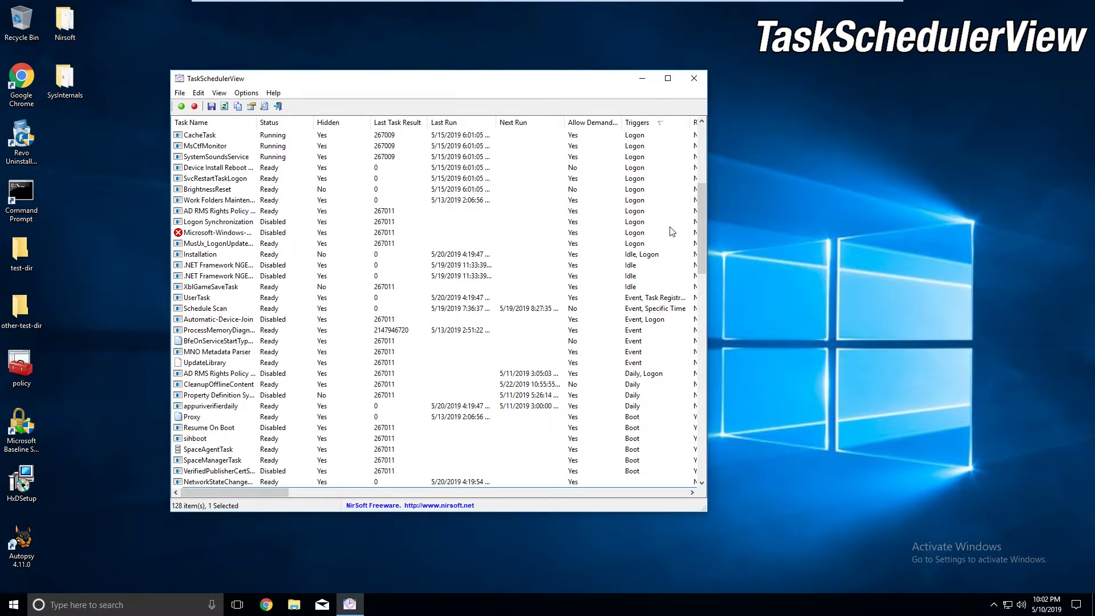
Start an MBSA scan of 127.0.0.1 with report name 'name', then cancel it
{"action": "right_click", "coordinate": [644, 331]}
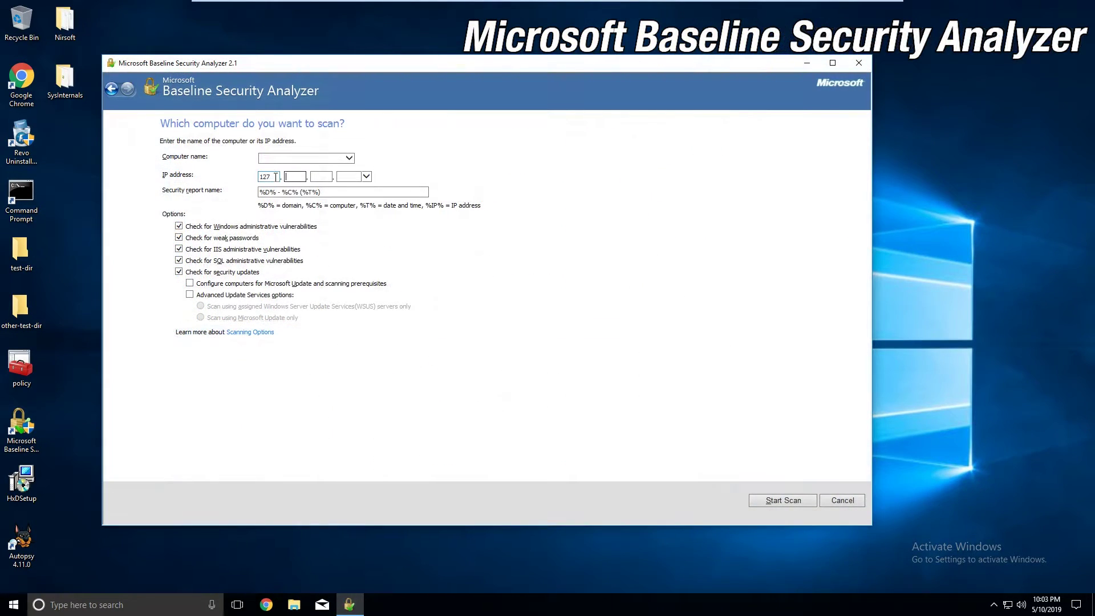
{"action": "type", "text": ".0.0.1"}
{"action": "key", "text": "Tab"}
{"action": "type", "text": "na"}
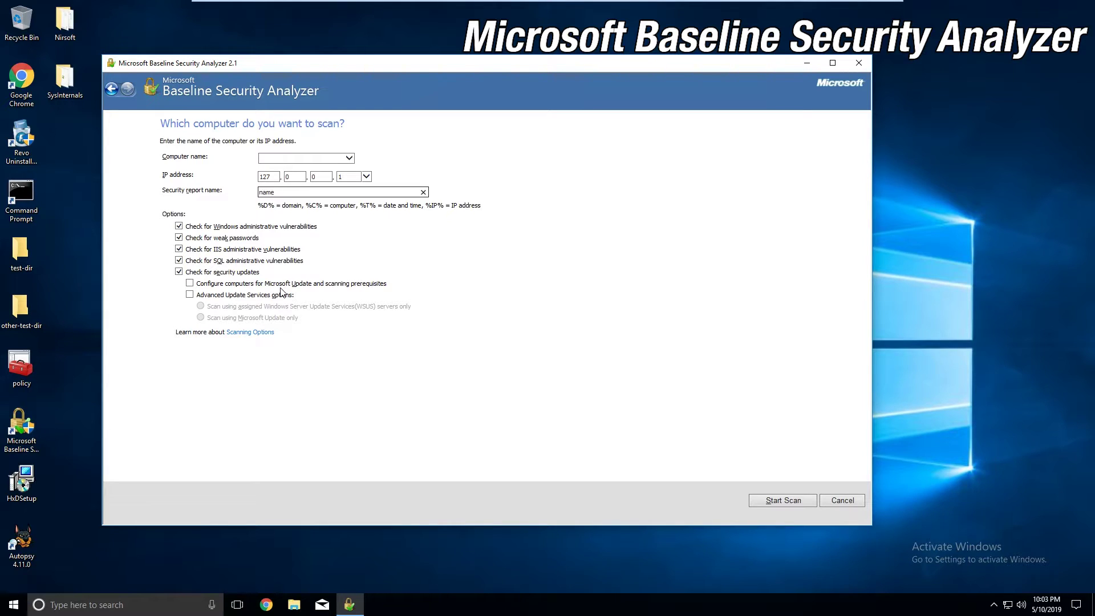
{"action": "left_click", "coordinate": [807, 505]}
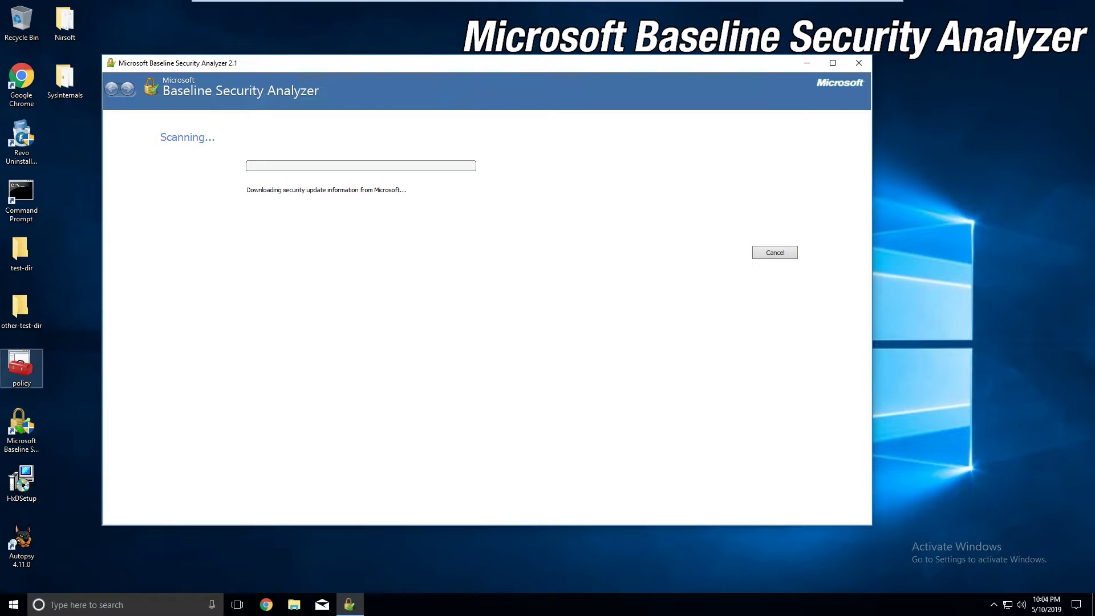
{"action": "left_click", "coordinate": [776, 252]}
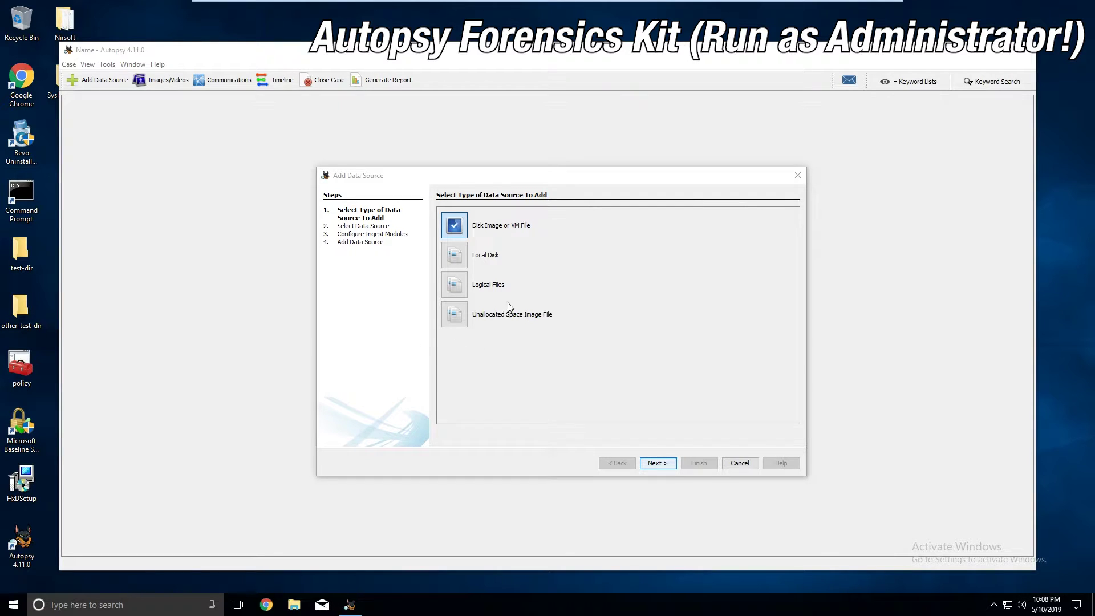
Add local disk Drive 0 (60 GB) as a data source with default ingest modules
{"action": "left_click", "coordinate": [462, 255]}
{"action": "left_click", "coordinate": [658, 463]}
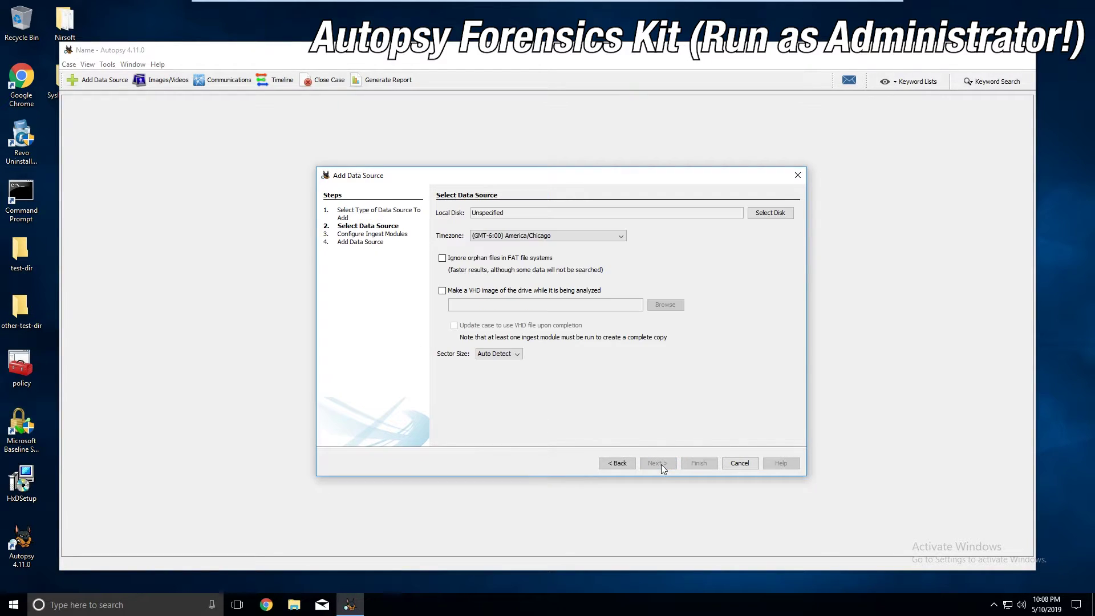
{"action": "left_click", "coordinate": [749, 216]}
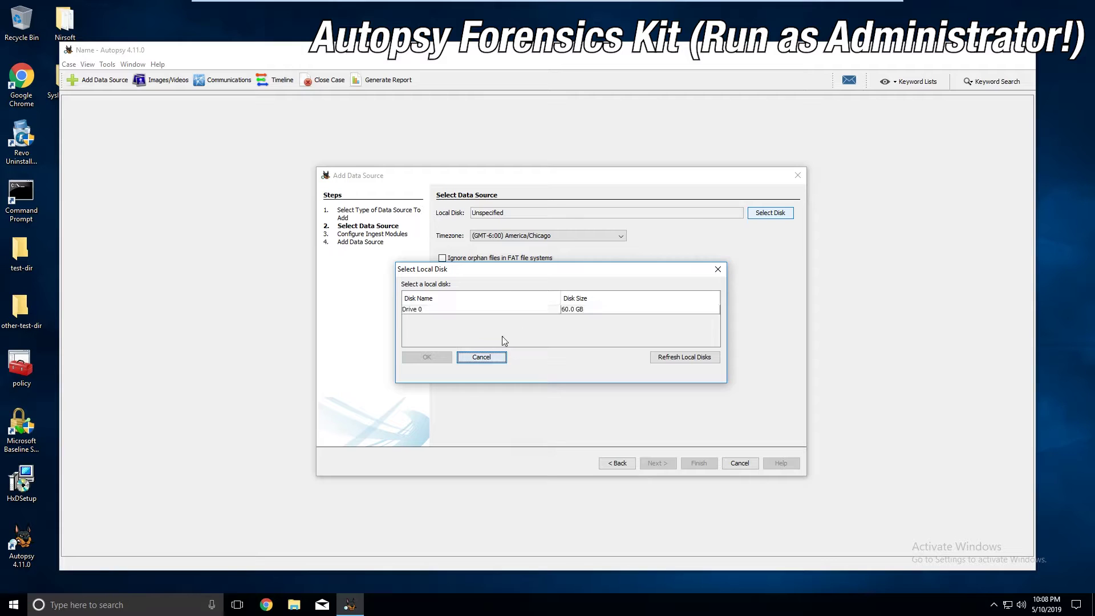
{"action": "left_click", "coordinate": [498, 308]}
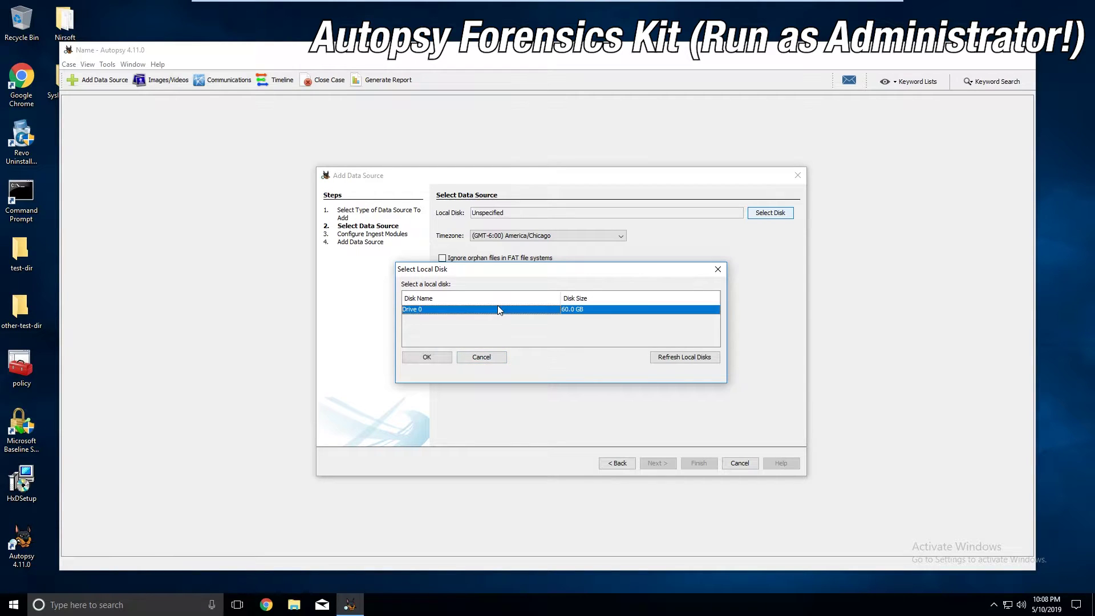
{"action": "left_click", "coordinate": [446, 358]}
{"action": "left_click", "coordinate": [656, 463]}
{"action": "left_click", "coordinate": [656, 462]}
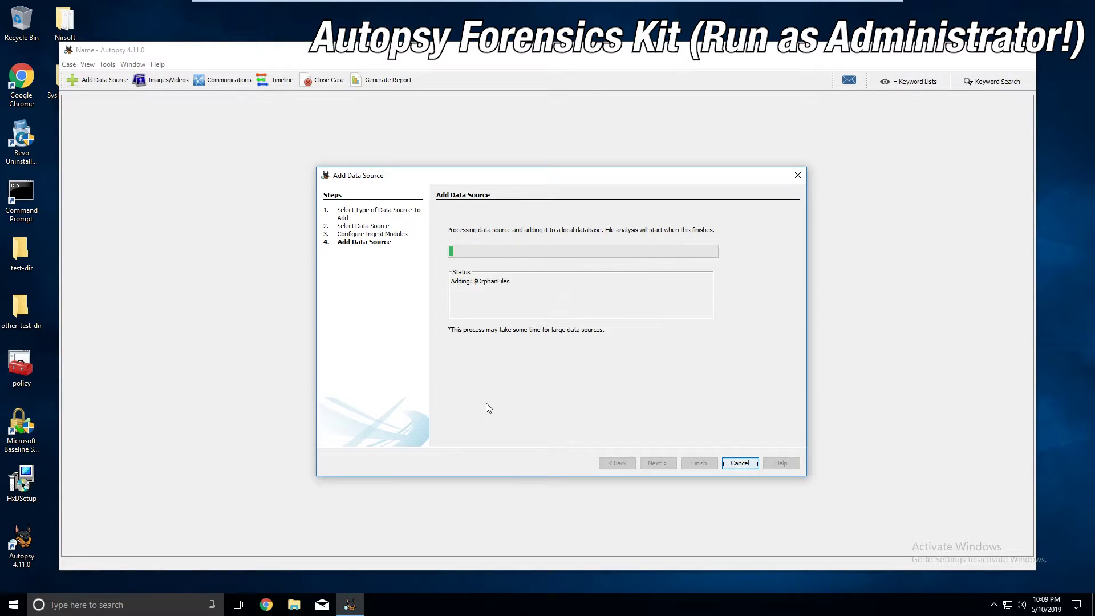
Finish adding the data source and list all 55144 deleted files
{"action": "left_click", "coordinate": [697, 462]}
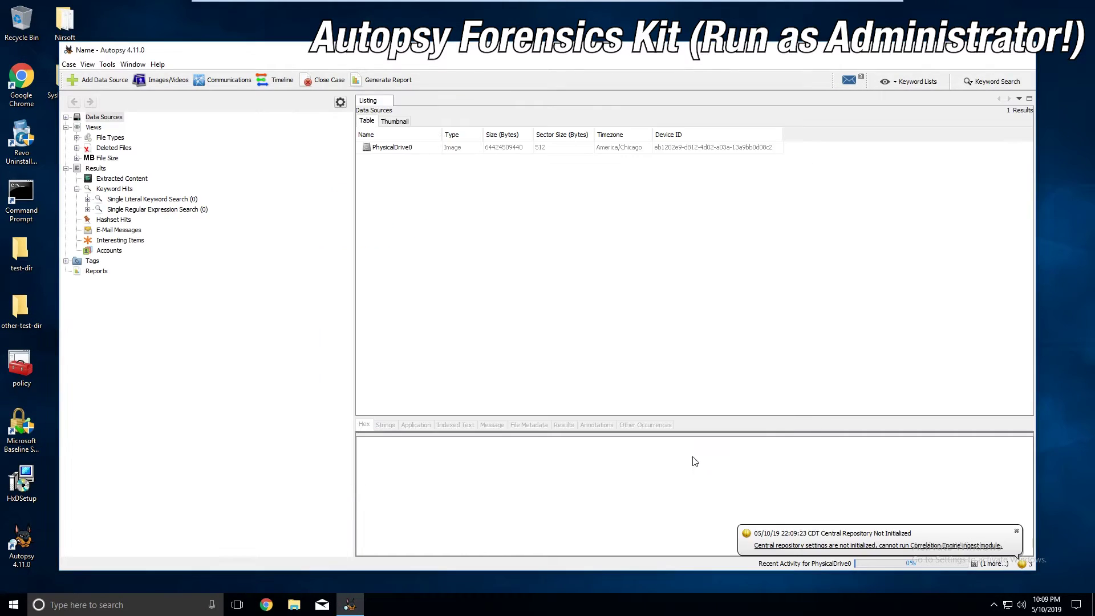
{"action": "left_click", "coordinate": [113, 147]}
{"action": "double_click", "coordinate": [391, 158]}
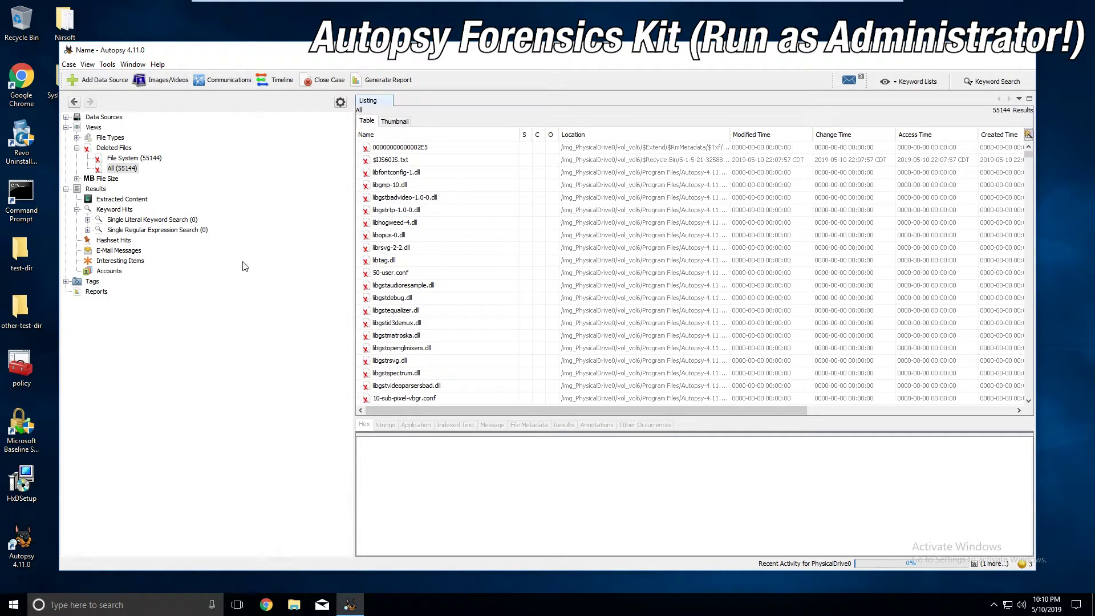
Browse Extracted Content, accounts, e-mail and web downloads results, ending on Extension Mismatch Detected
{"action": "left_click", "coordinate": [100, 191]}
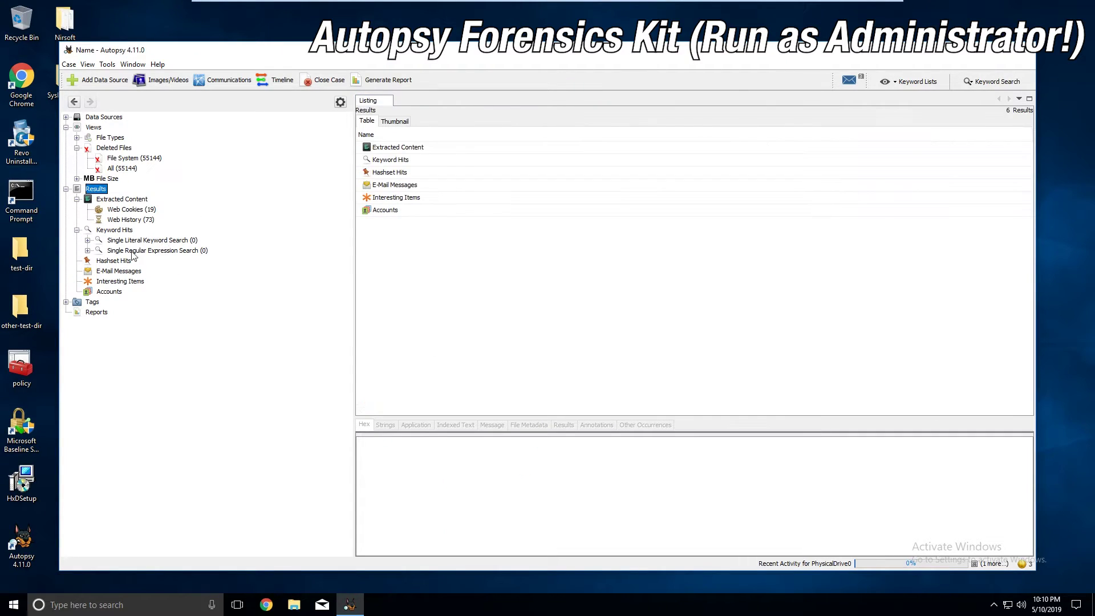
{"action": "left_click", "coordinate": [114, 282]}
{"action": "left_click", "coordinate": [130, 200]}
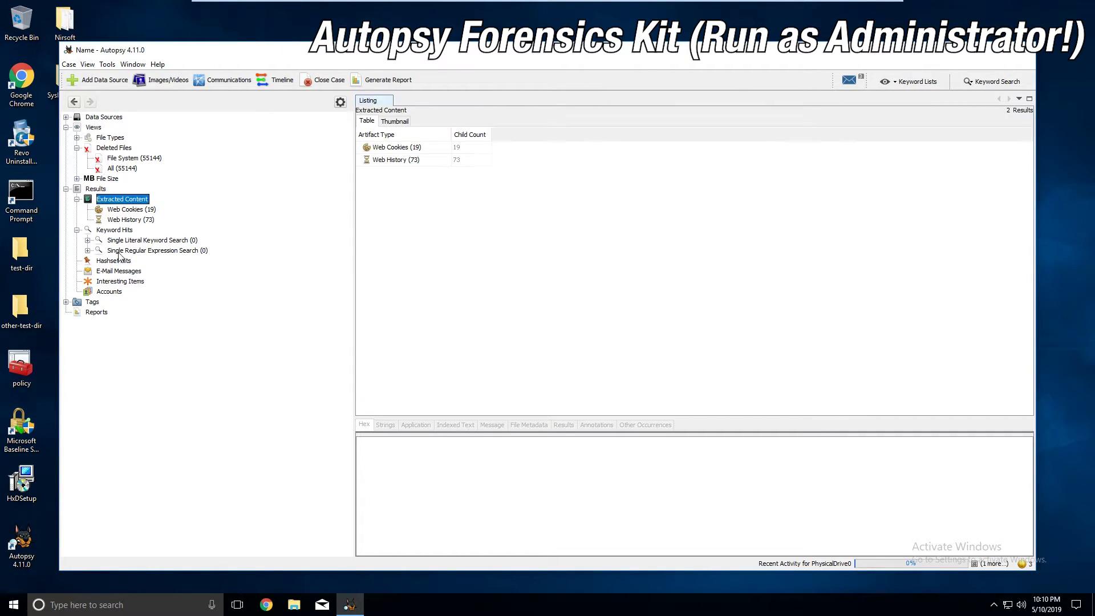
{"action": "left_click", "coordinate": [119, 291]}
{"action": "left_click", "coordinate": [119, 271]}
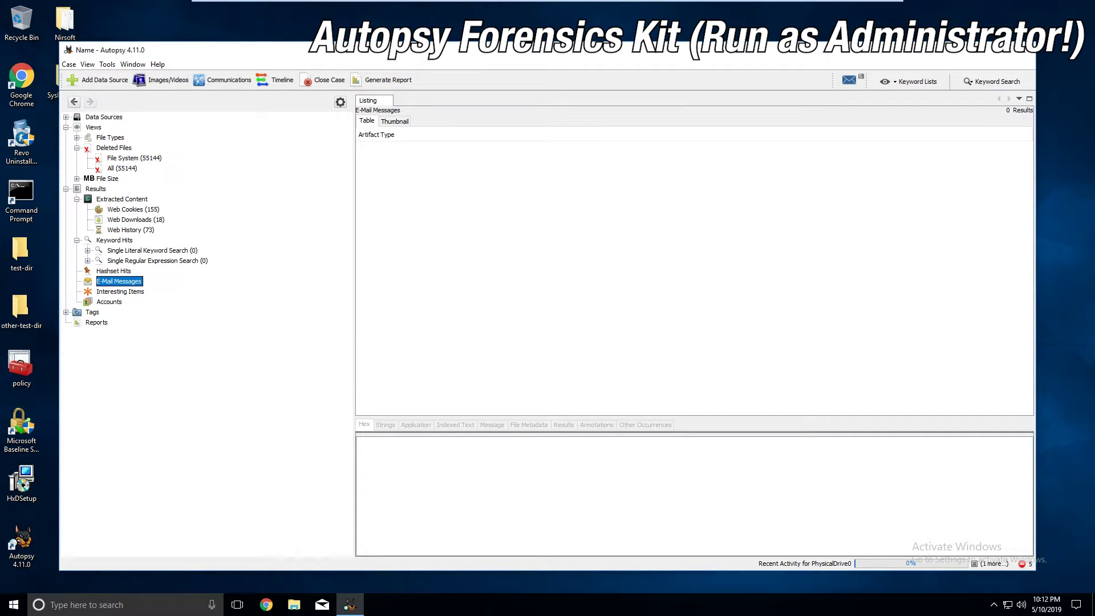
{"action": "left_click", "coordinate": [135, 240]}
{"action": "left_click", "coordinate": [153, 209]}
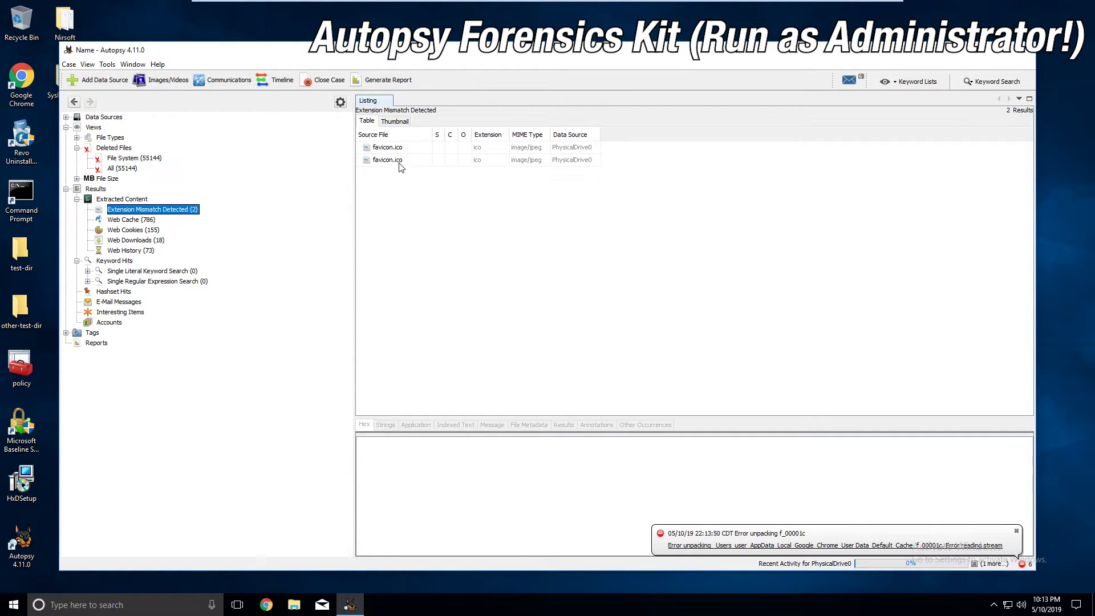
Select the second favicon.ico in Autopsy and view its hex bytes, revealing a gd-jpeg JFIF header
{"action": "left_click", "coordinate": [396, 162]}
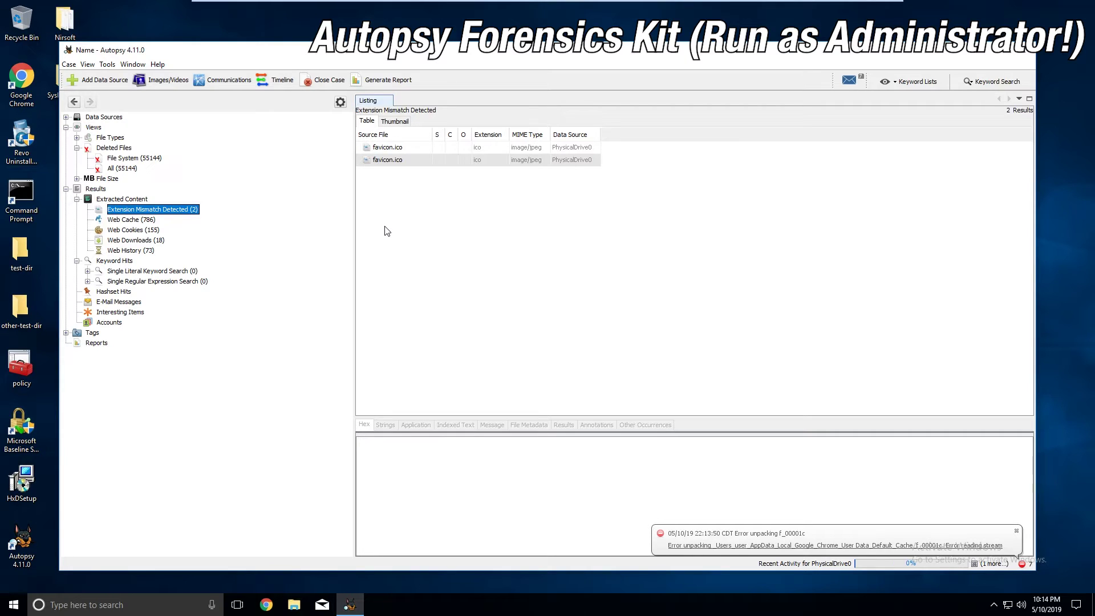
{"action": "left_click", "coordinate": [525, 273]}
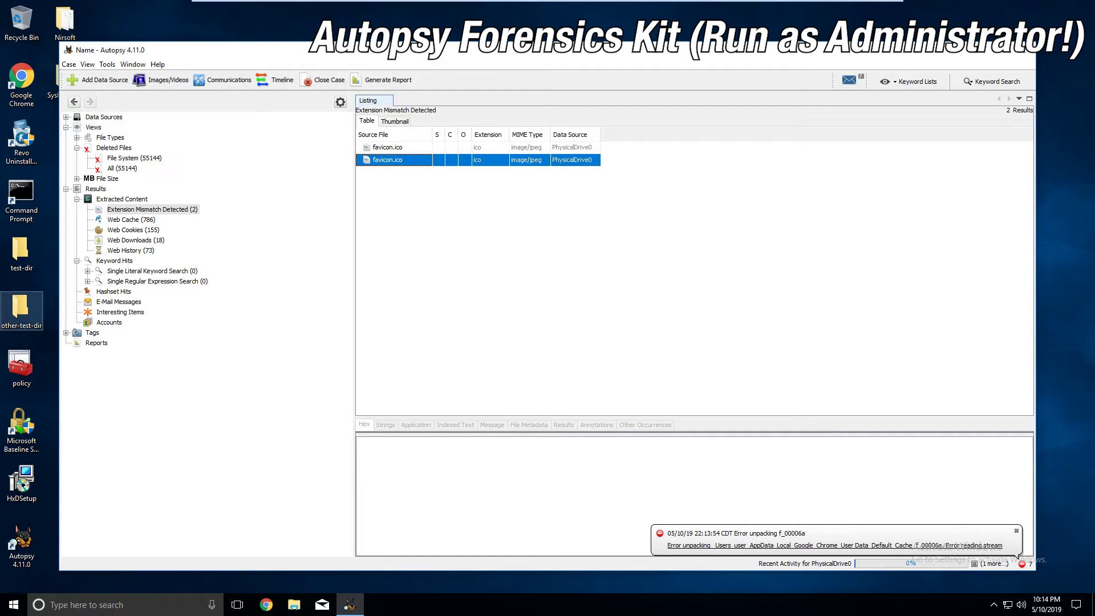
{"action": "right_click", "coordinate": [393, 161]}
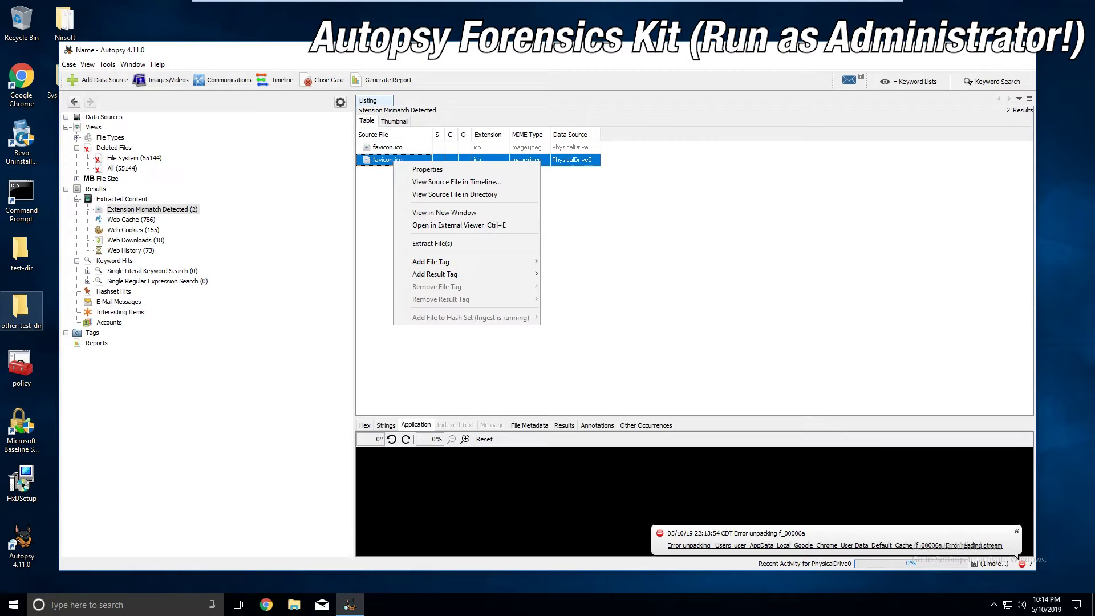
{"action": "key", "text": "Escape"}
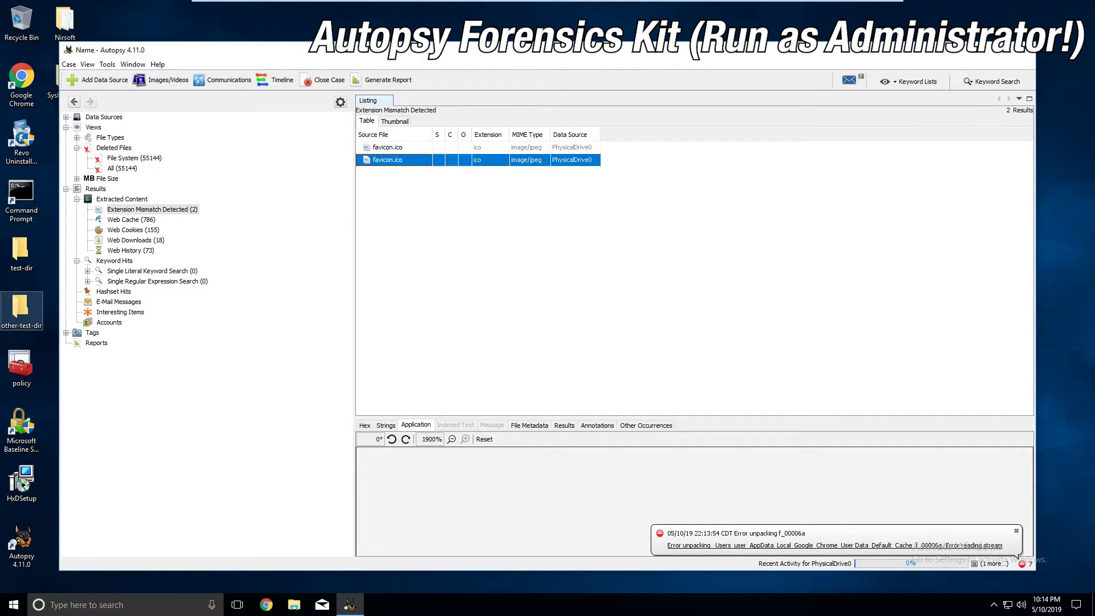
{"action": "left_click", "coordinate": [365, 426]}
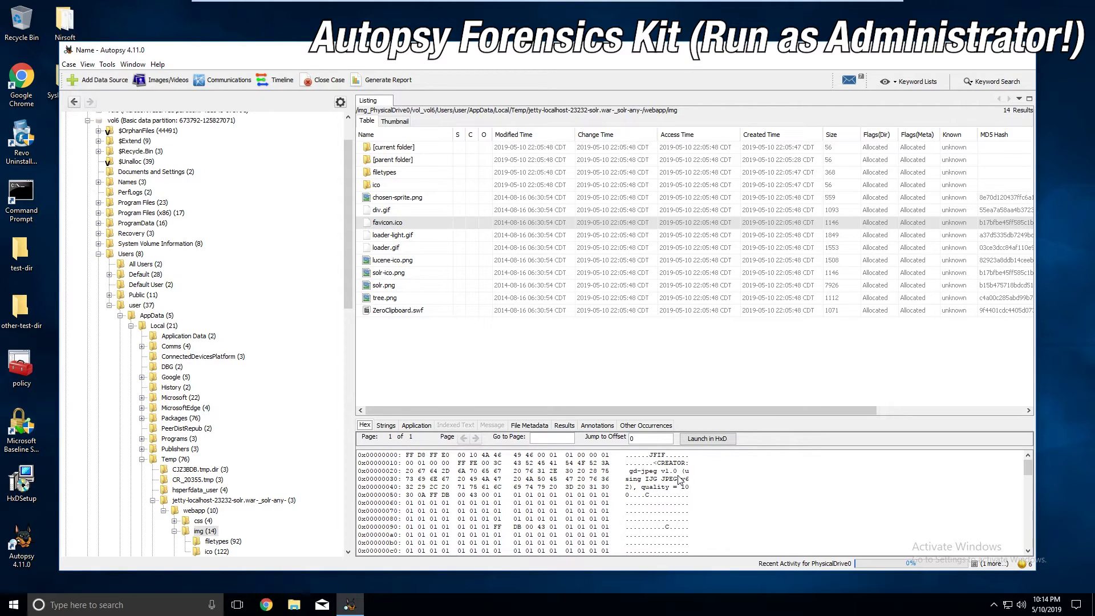
{"action": "scroll", "coordinate": [305, 430], "scroll_direction": "down", "scroll_amount": 3}
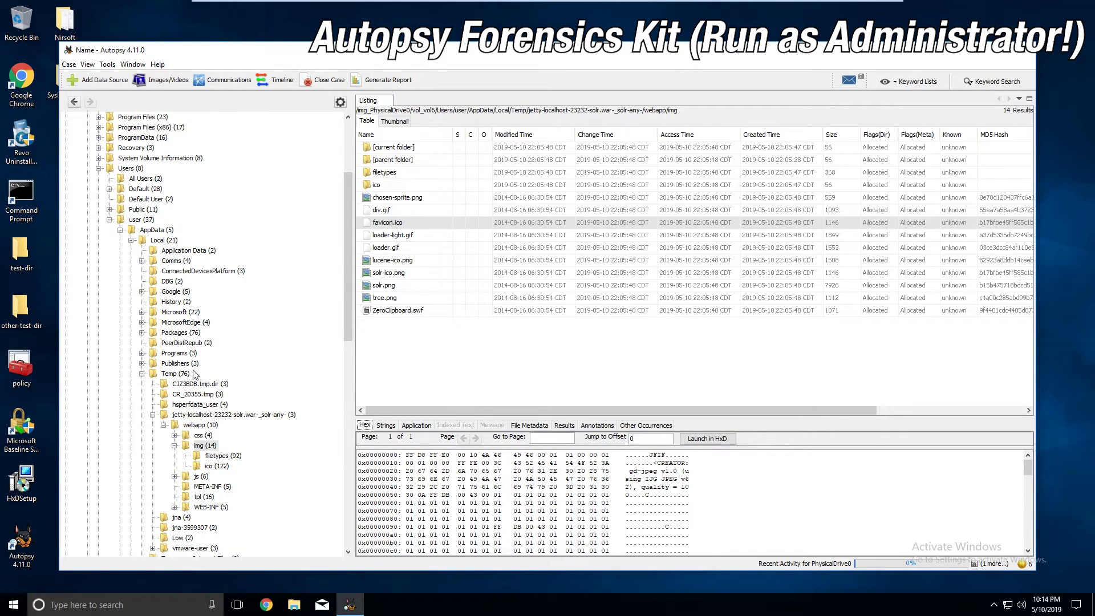
{"action": "scroll", "coordinate": [245, 368], "scroll_direction": "up", "scroll_amount": 5}
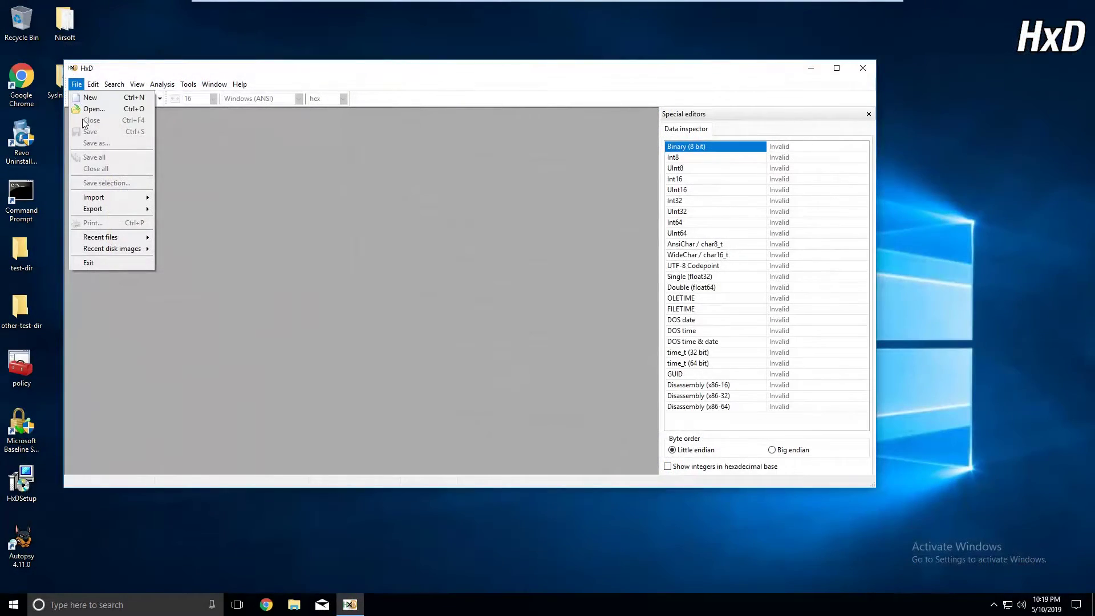
Check totallymusic.mp3's properties in Music, then open it in HxD to show bytes 77 68 79 ('why')
{"action": "left_click", "coordinate": [94, 108]}
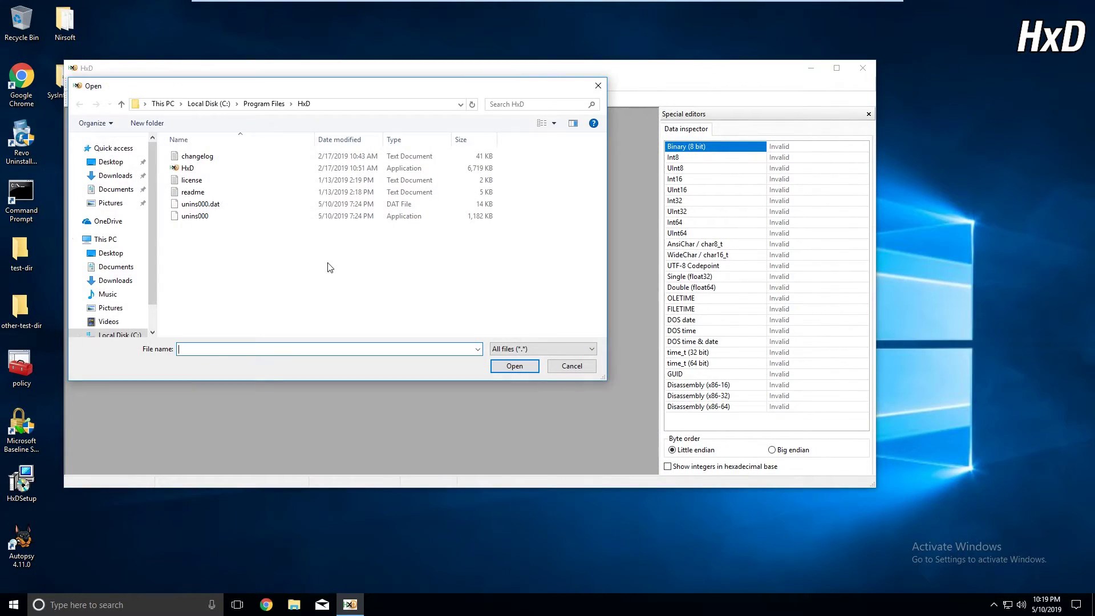
{"action": "left_click", "coordinate": [135, 280]}
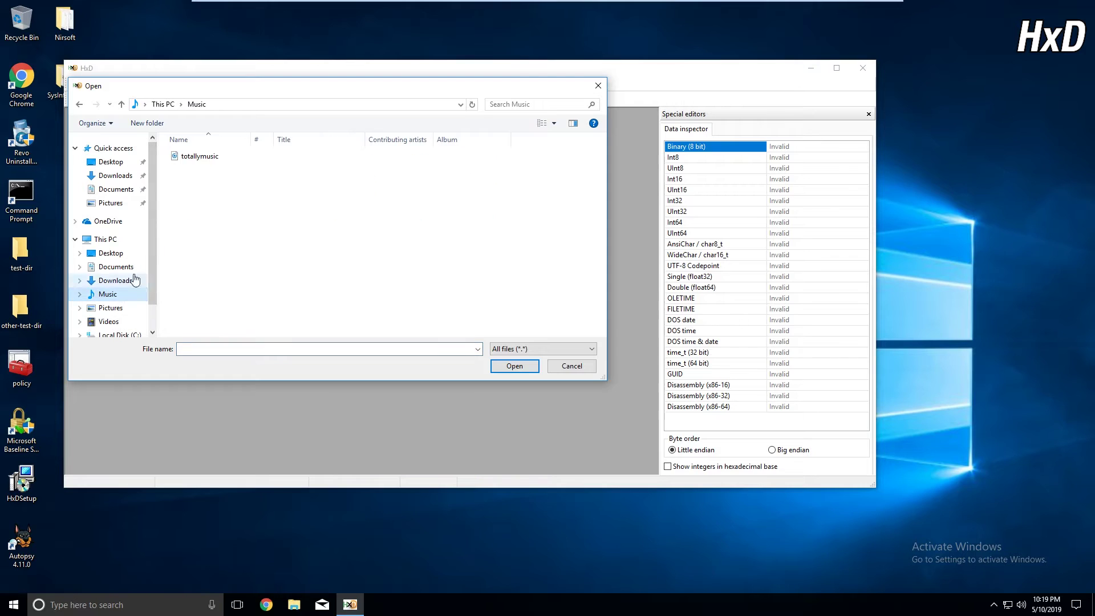
{"action": "left_click", "coordinate": [204, 157]}
{"action": "right_click", "coordinate": [211, 154]}
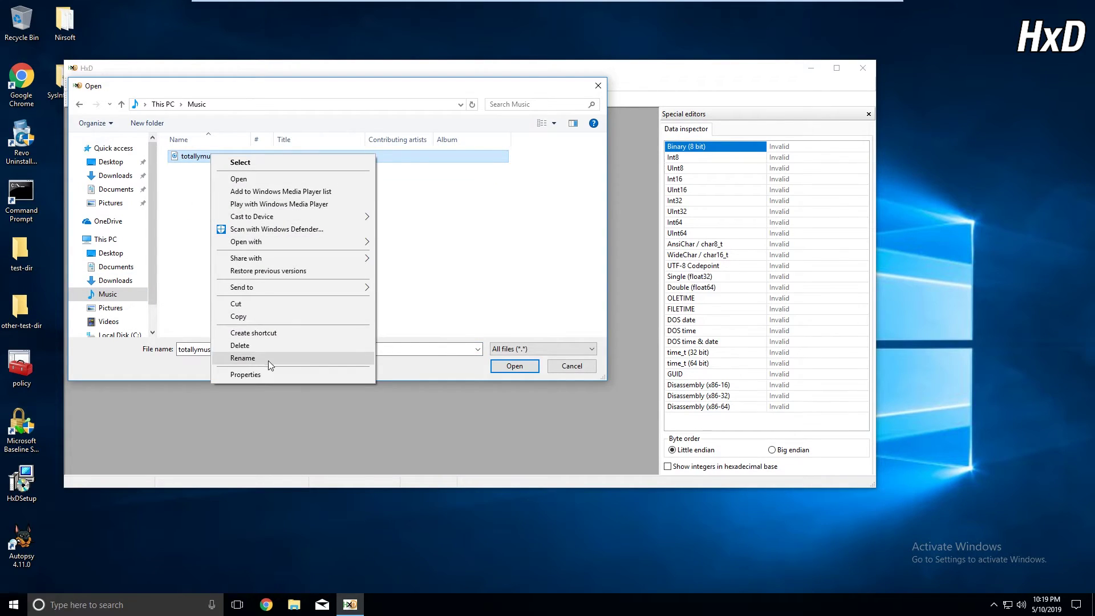
{"action": "left_click", "coordinate": [272, 374]}
{"action": "left_click", "coordinate": [413, 163]}
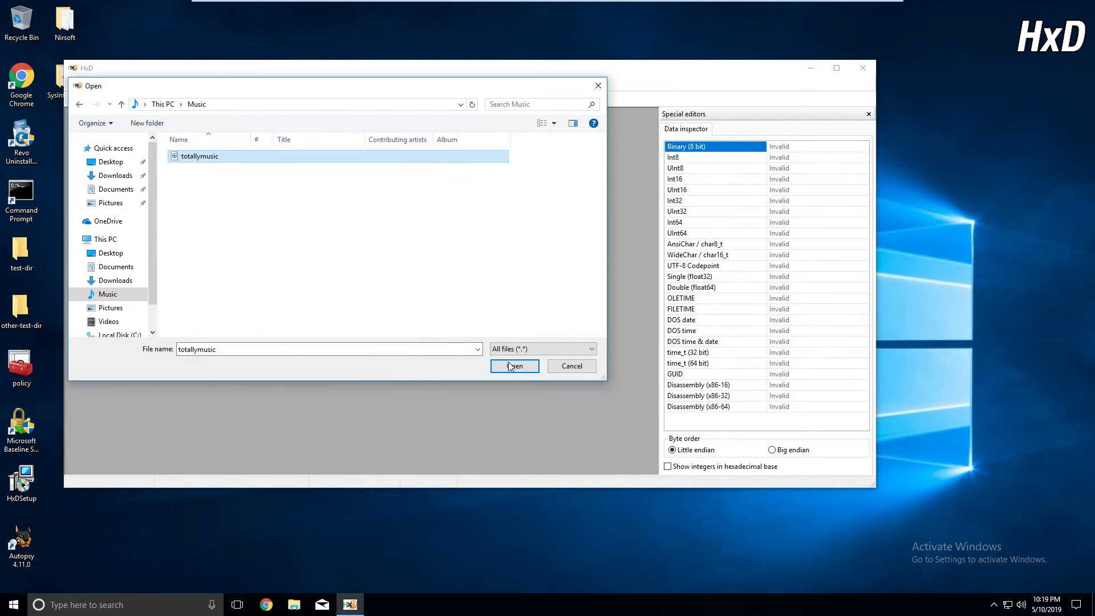
{"action": "left_click", "coordinate": [517, 367]}
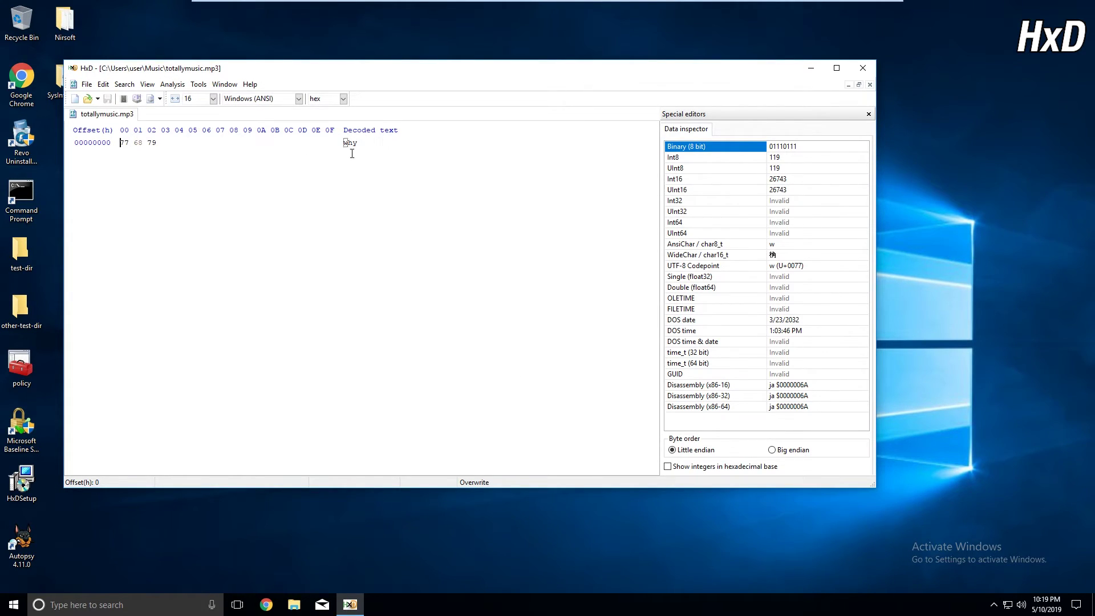
Try playing totallymusic from This PC > Music, dismiss Groove Music's can't-play error and close it
{"action": "left_click", "coordinate": [294, 605]}
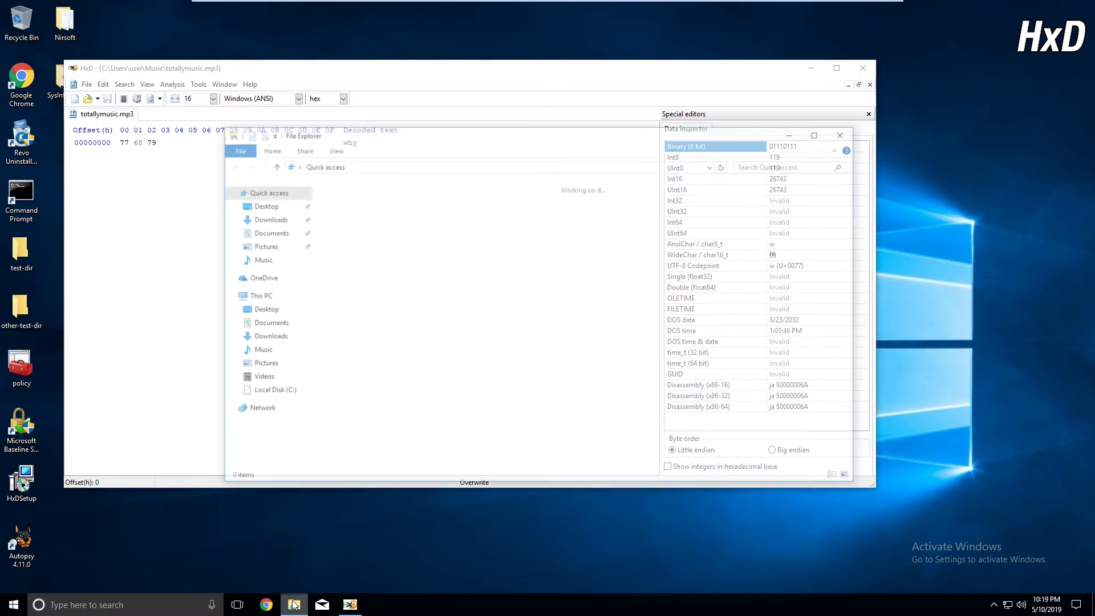
{"action": "left_click", "coordinate": [258, 350]}
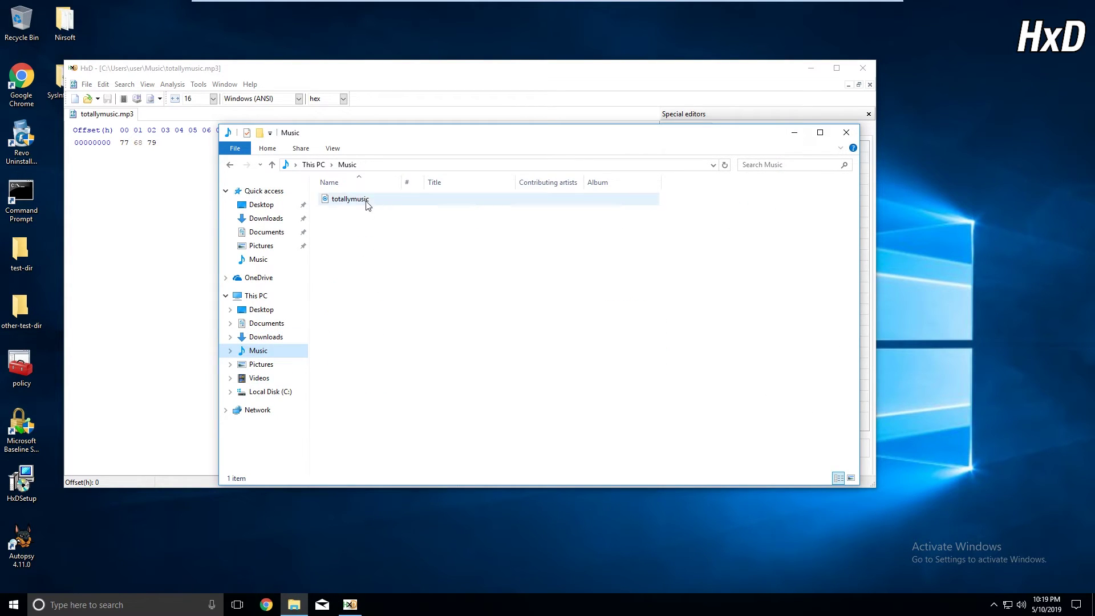
{"action": "double_click", "coordinate": [365, 201]}
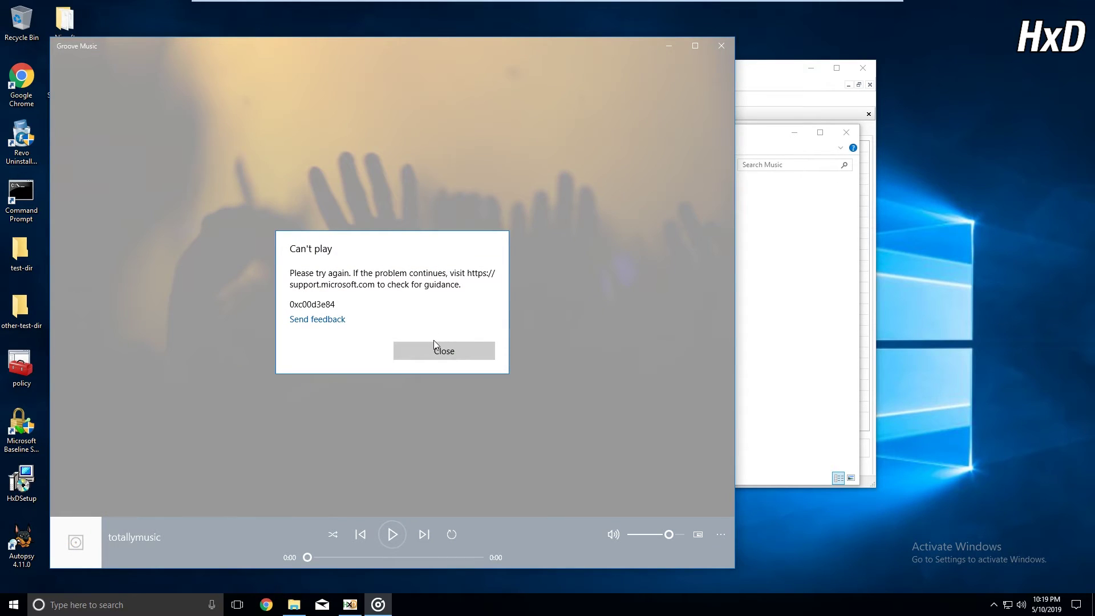
{"action": "left_click", "coordinate": [433, 342]}
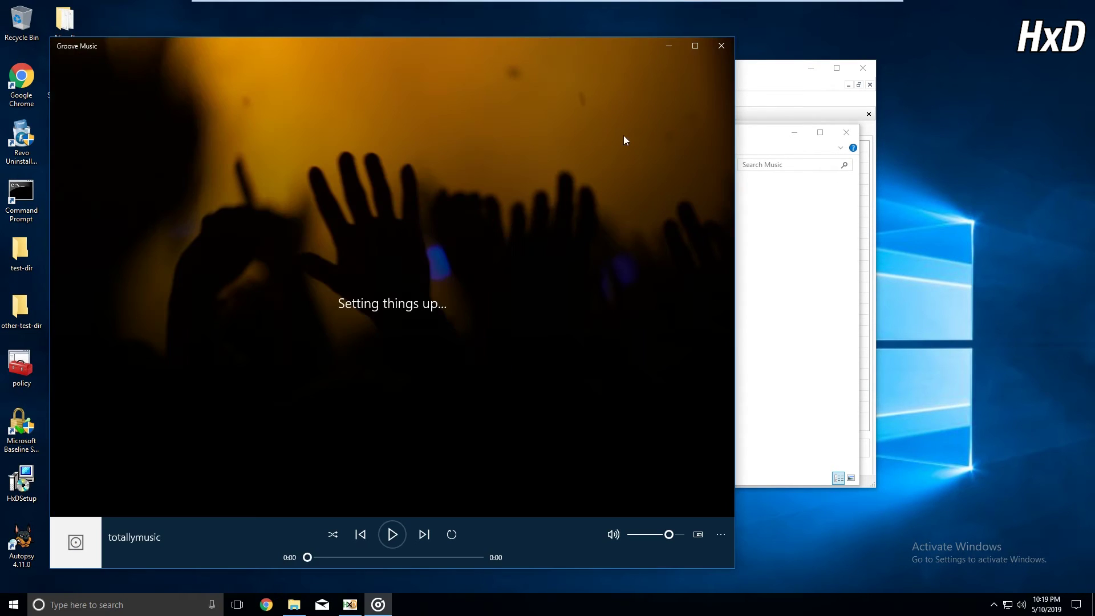
{"action": "left_click", "coordinate": [728, 50]}
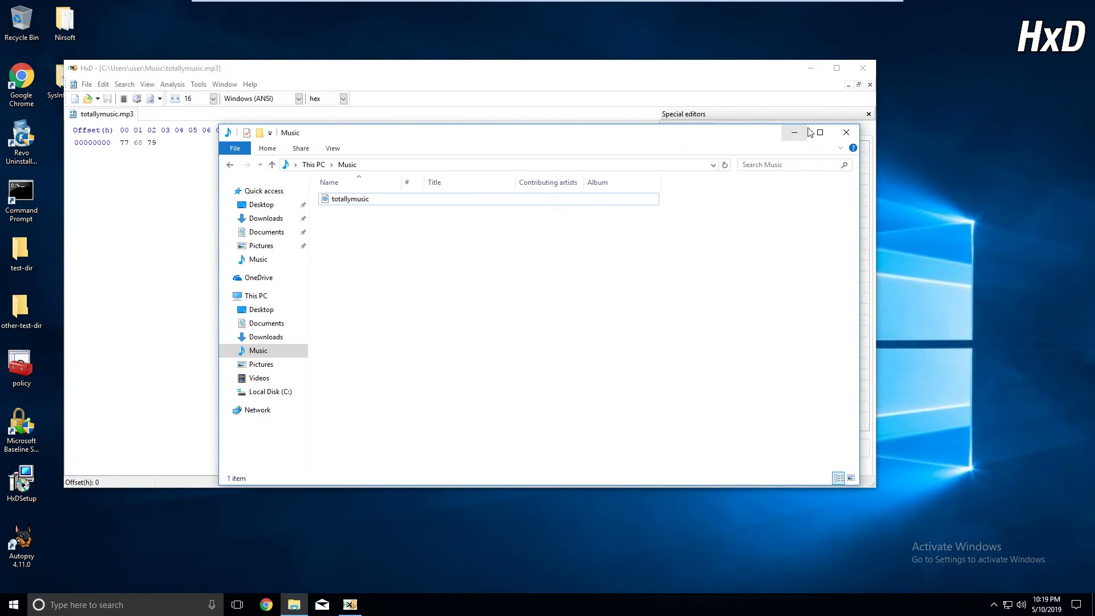